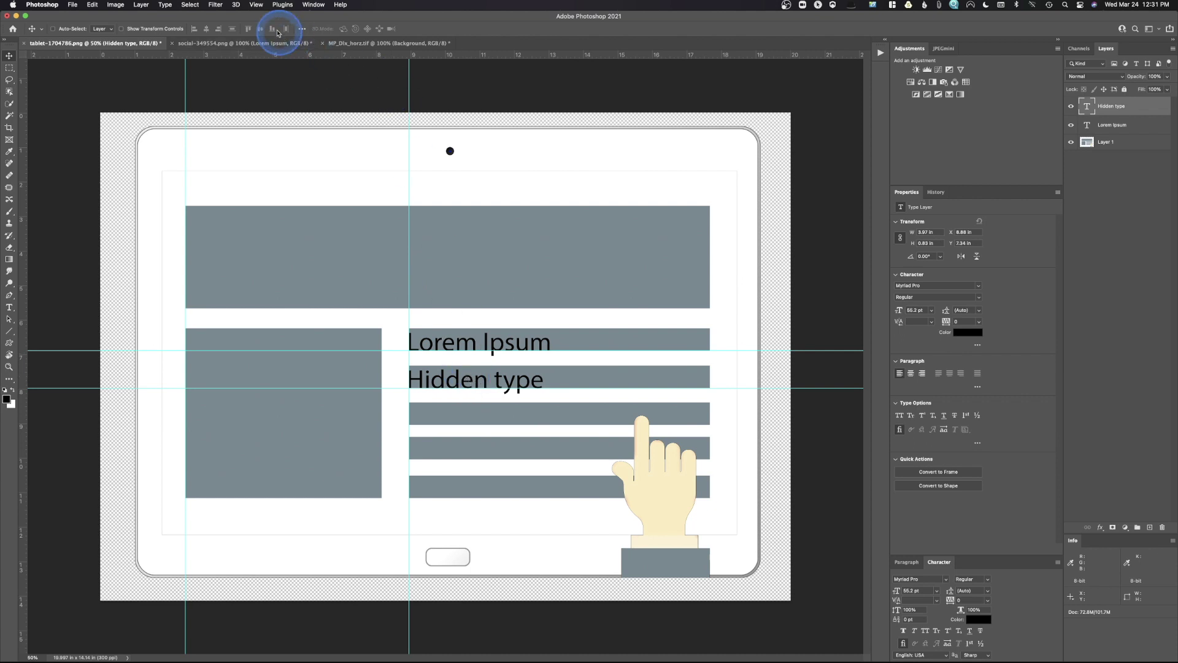
Check the snapping options for guides, layers and document bounds in the tablet document.
left_click(263, 4)
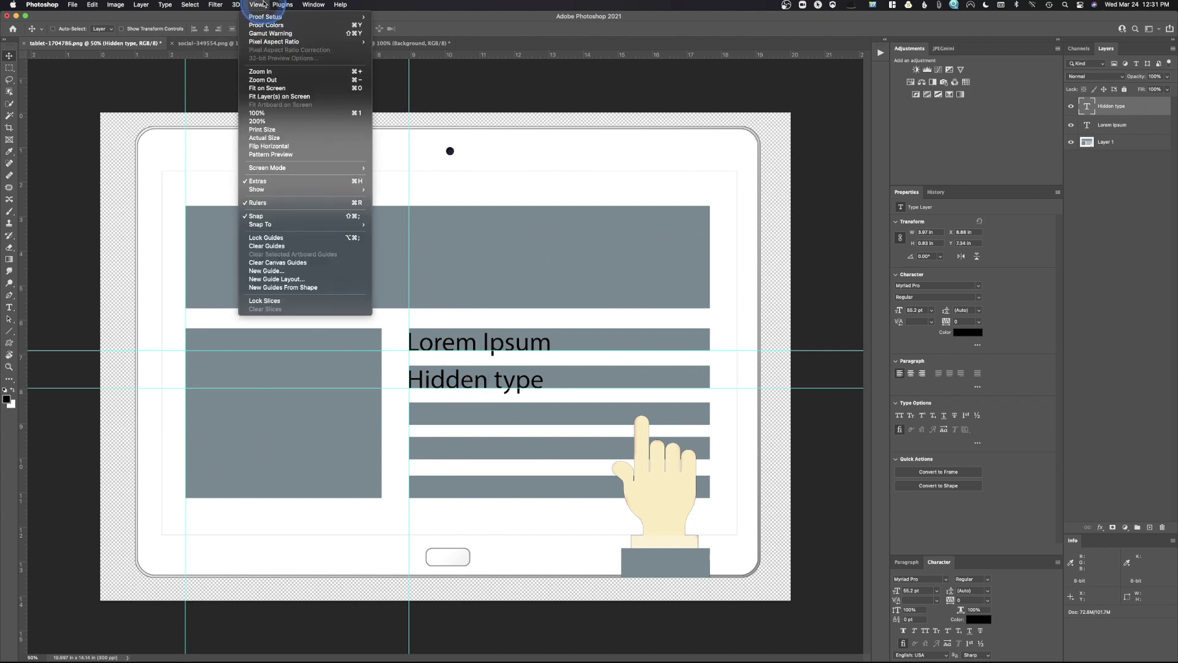
left_click(296, 224)
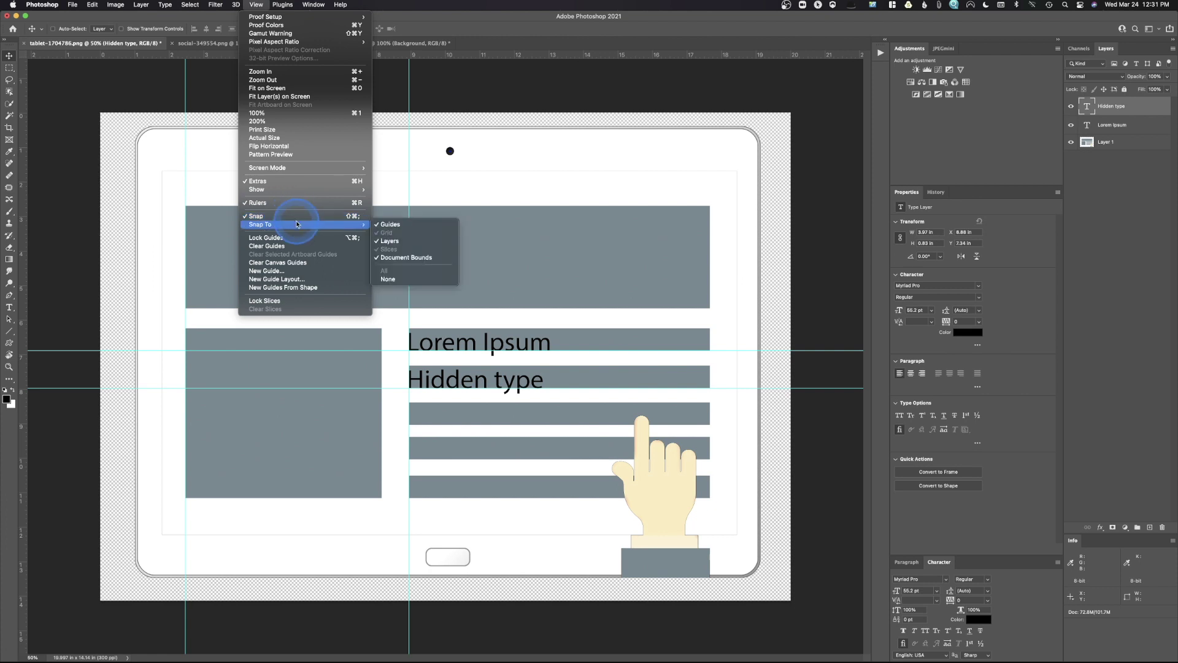
left_click(392, 226)
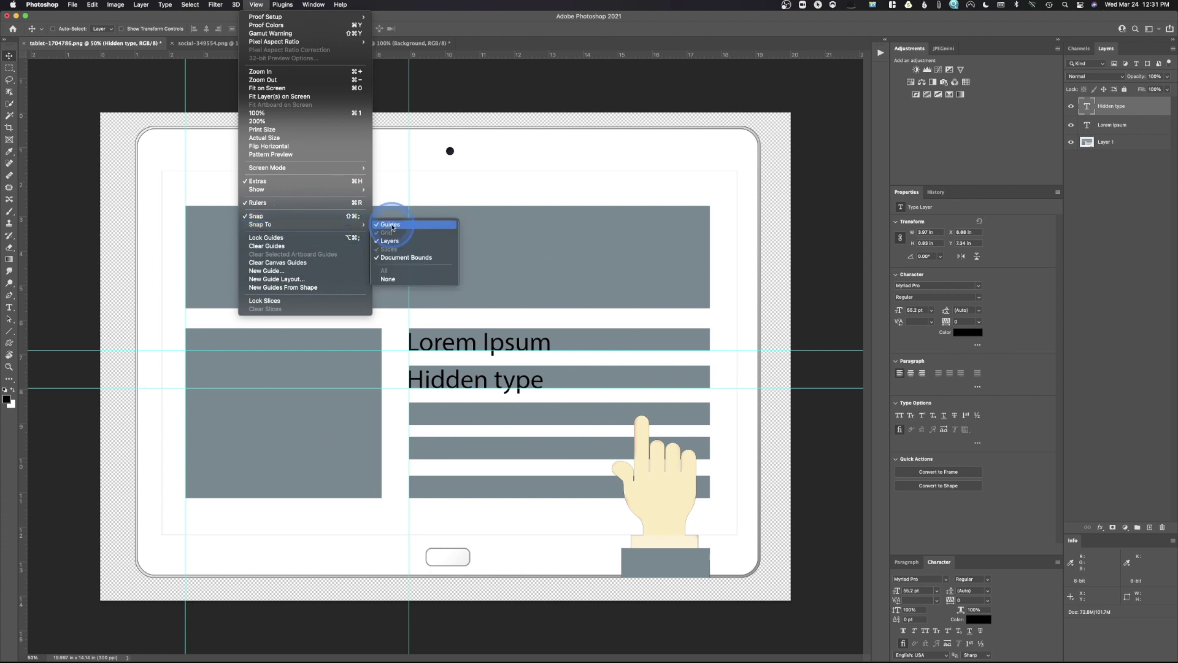
left_click(411, 257)
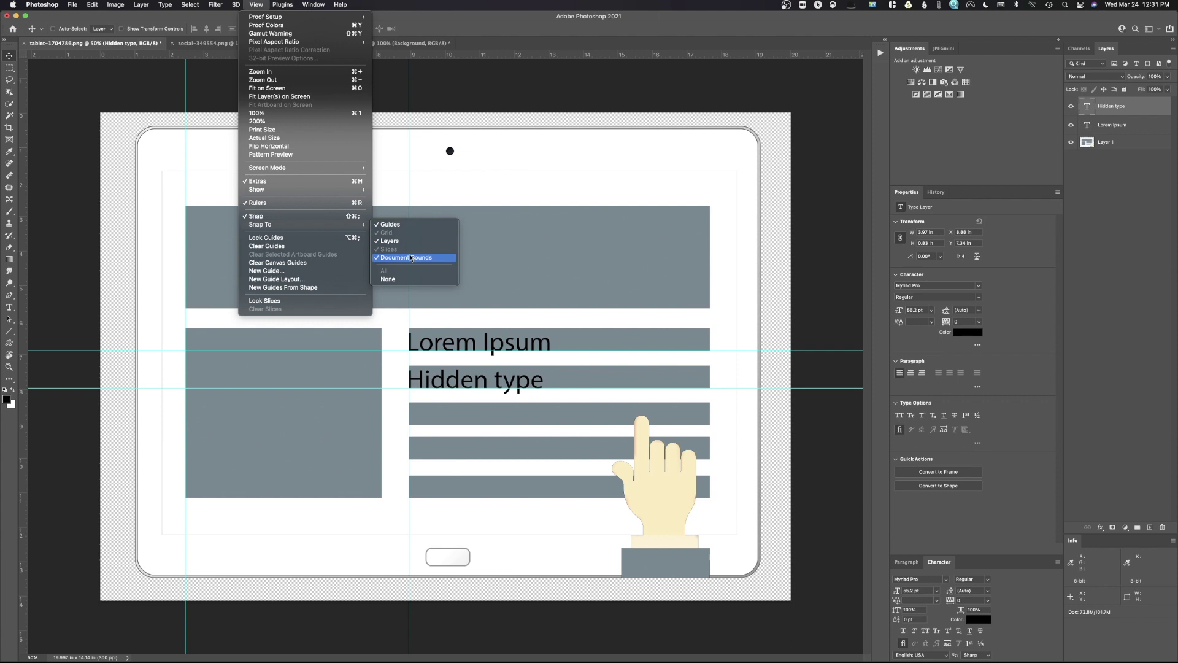
left_click(411, 258)
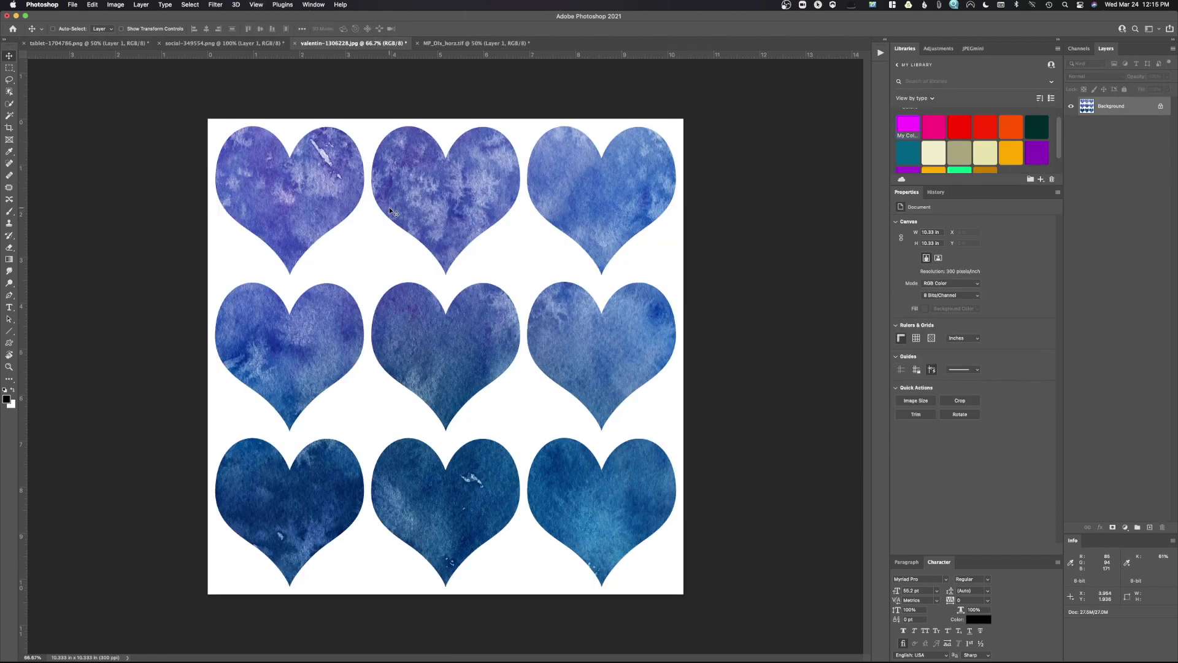
Hide the rulers and show them again, and look through the measurement units offered for them.
mouse_move(621, 50)
left_mouse_down()
mouse_move(640, 84)
mouse_move(360, 58)
mouse_move(617, 51)
mouse_move(693, 64)
mouse_move(672, 56)
mouse_move(434, 67)
mouse_move(432, 57)
left_mouse_up()
left_click(433, 56)
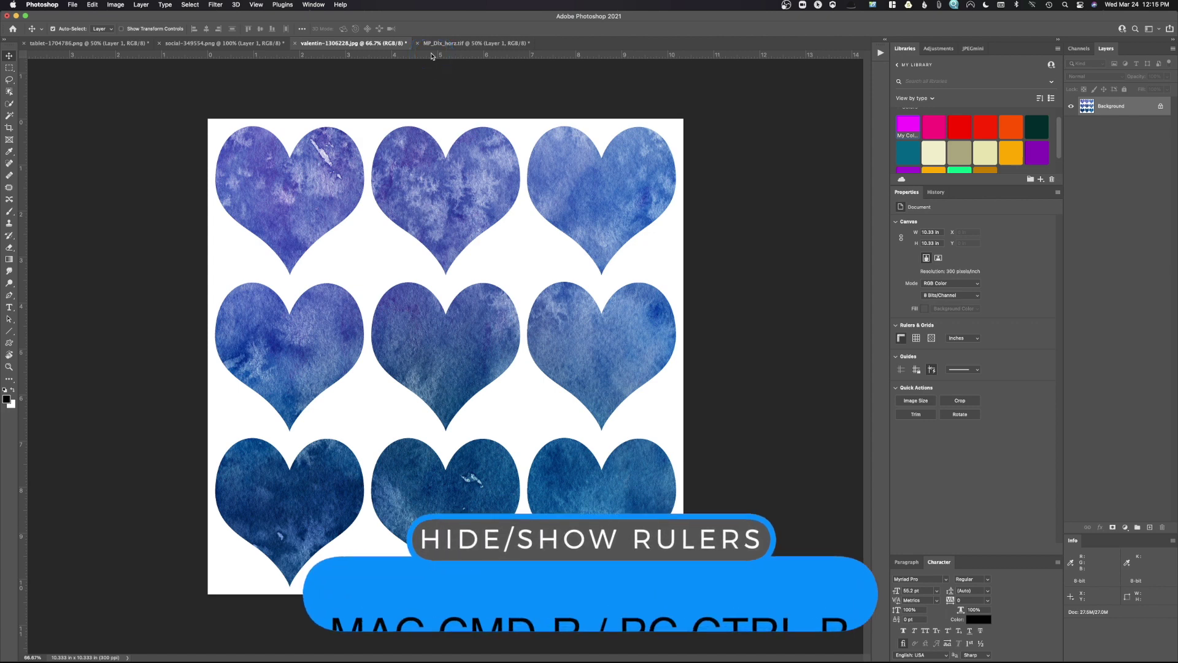
key("super+r")
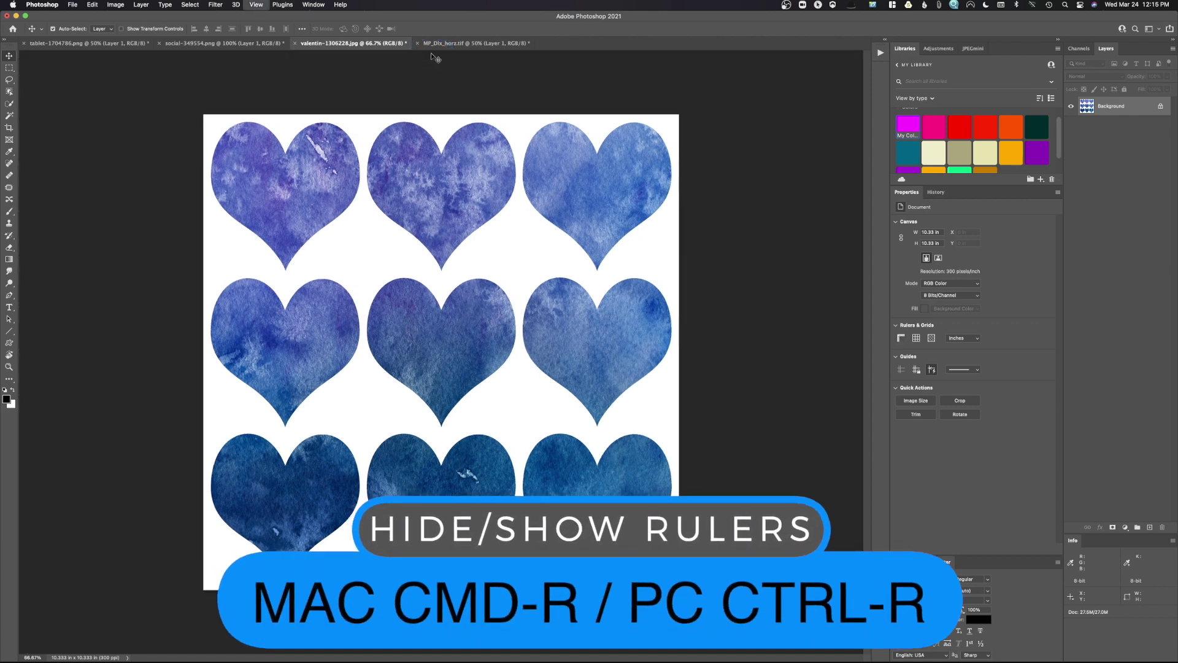
key("super+r")
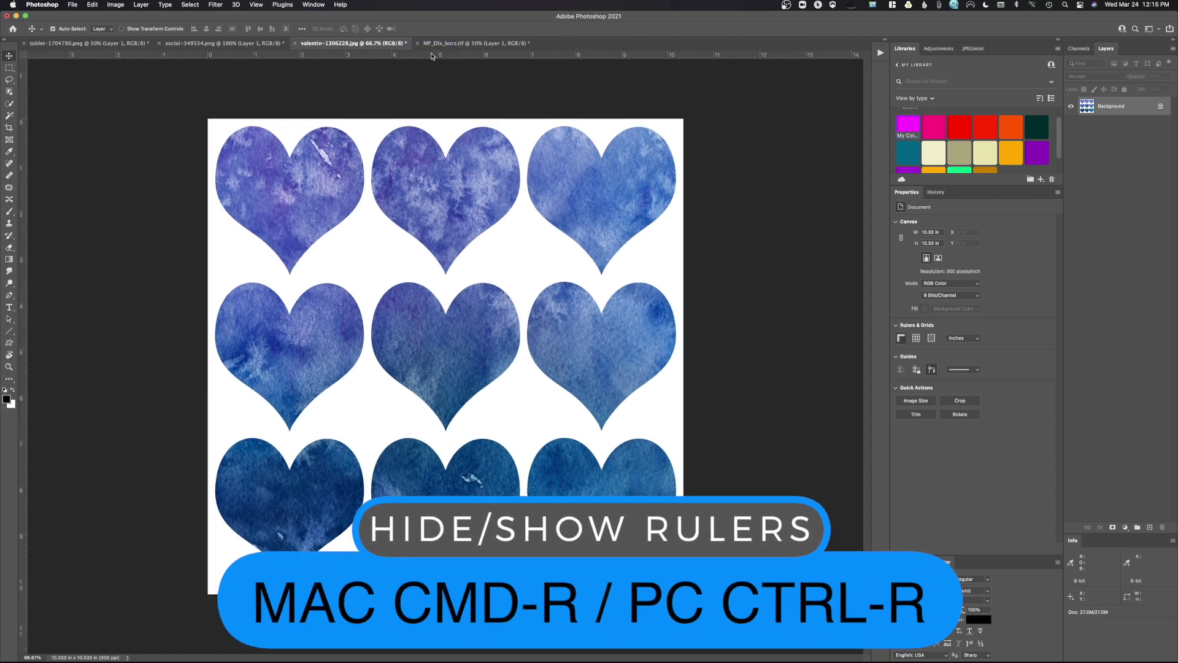
left_click(432, 56)
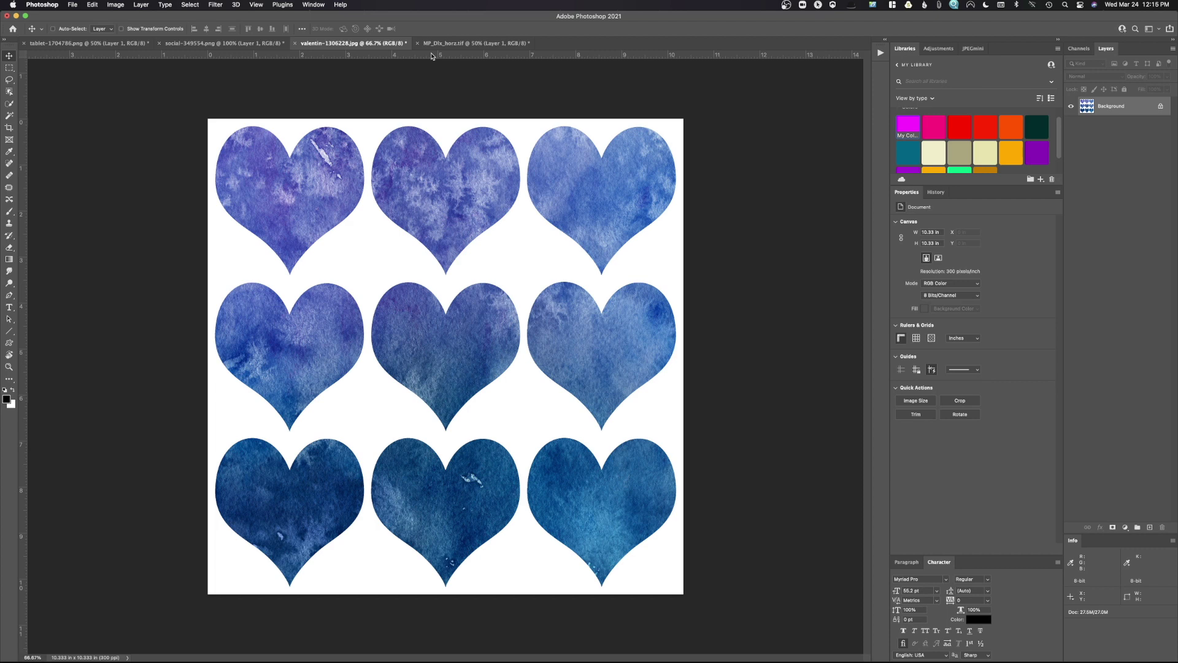
right_click(432, 56)
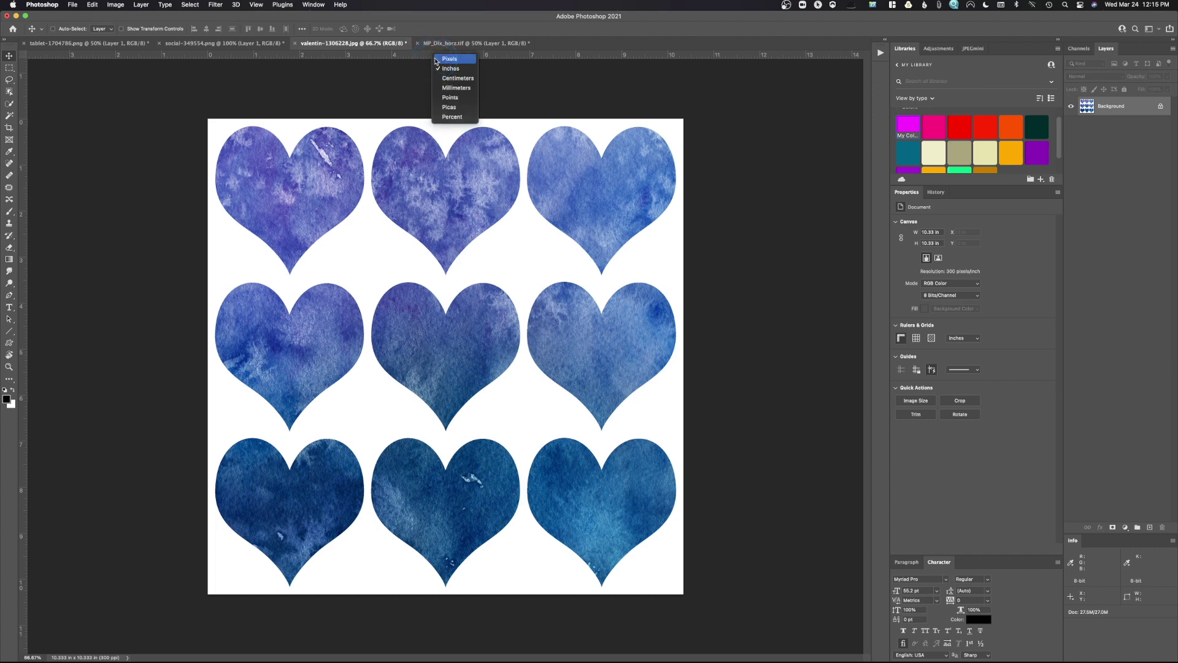
left_click_drag(435, 62, 460, 71)
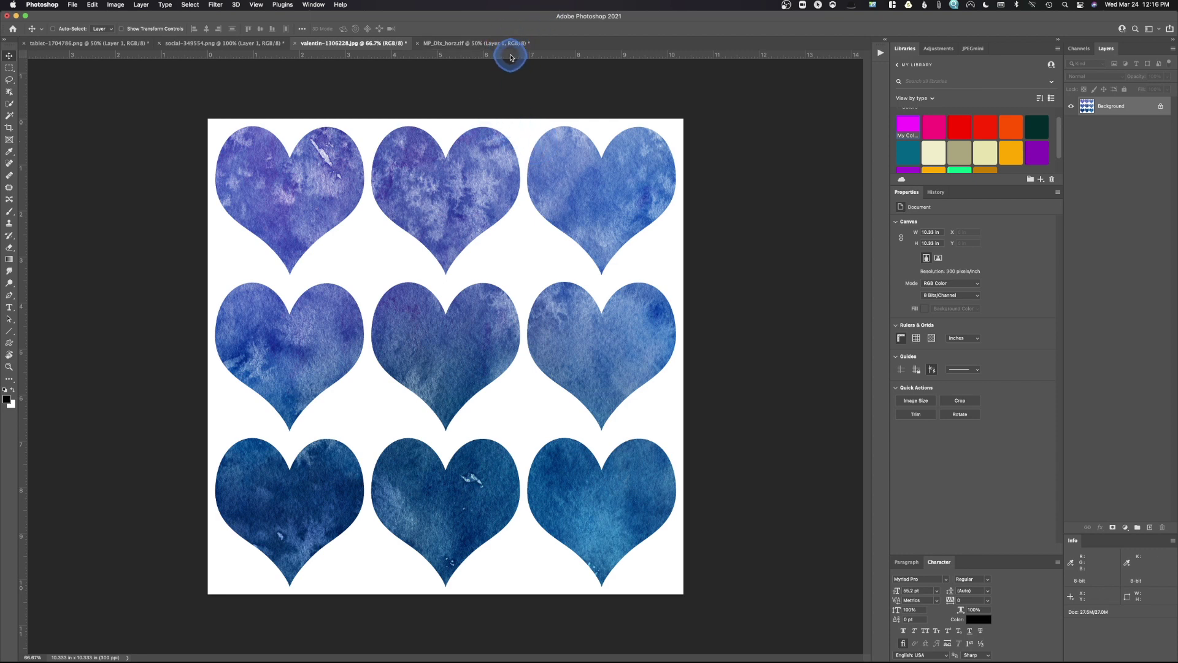
Place a horizontal guide below the first row of hearts and a vertical guide beside the first column, removing each one from the canvas.
left_click_drag(510, 57, 533, 256)
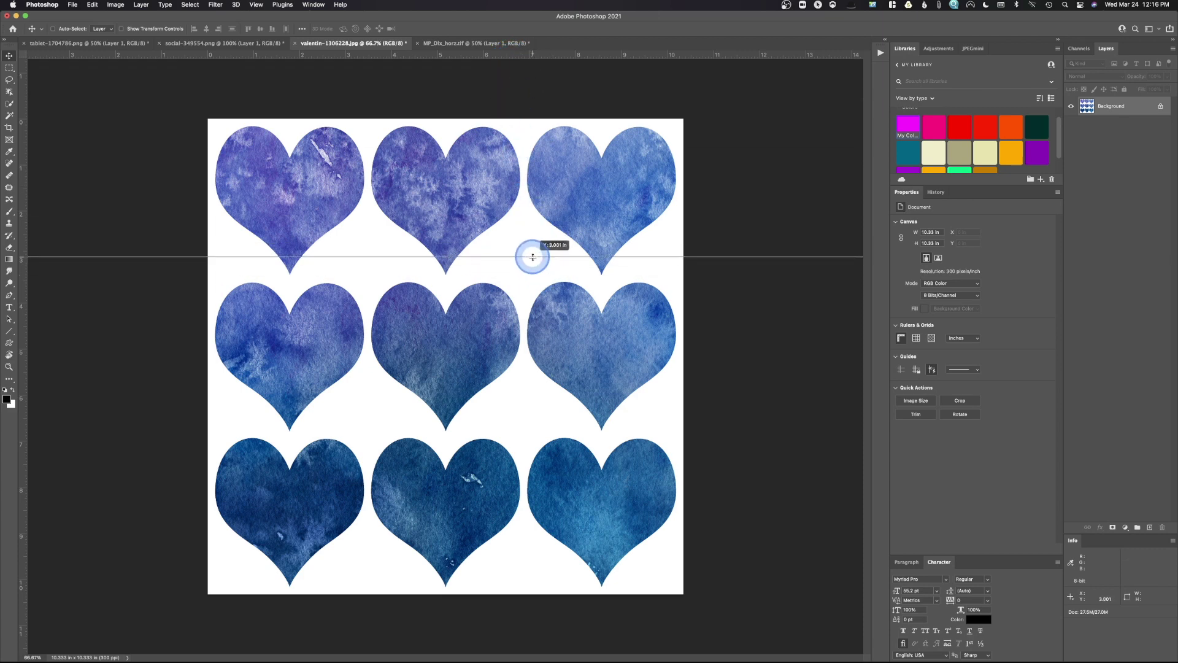
left_click_drag(533, 257, 537, 277)
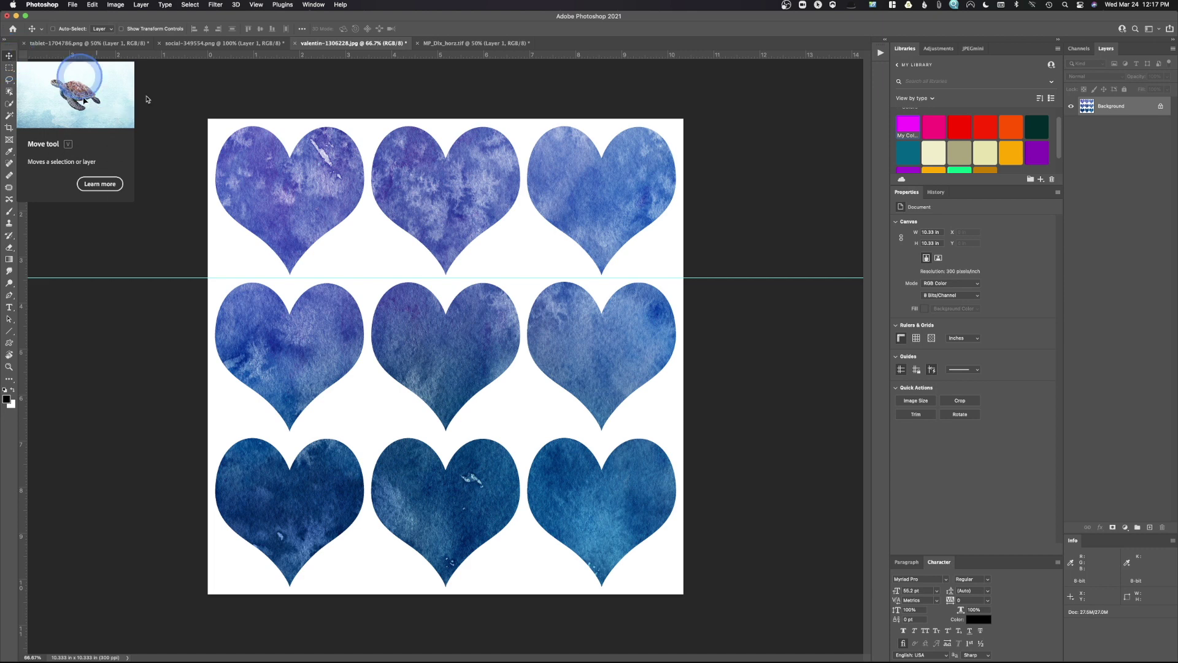
left_click(229, 278)
left_click_drag(229, 278, 224, 51)
left_click_drag(224, 56, 226, 58)
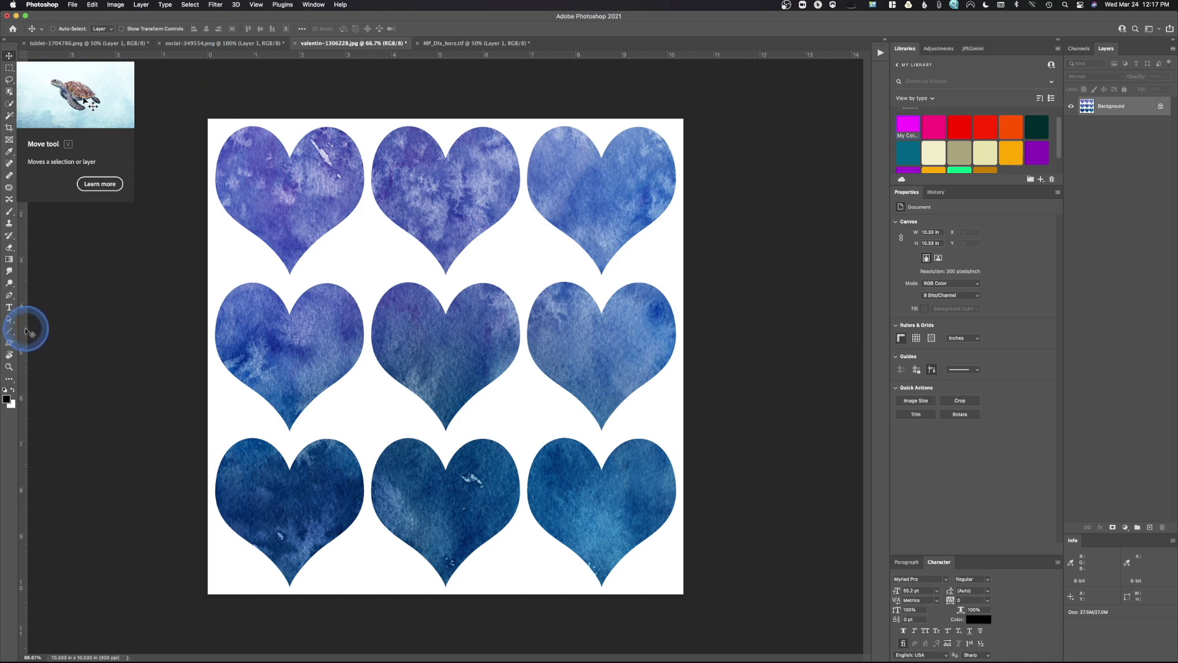
left_click_drag(24, 332, 371, 334)
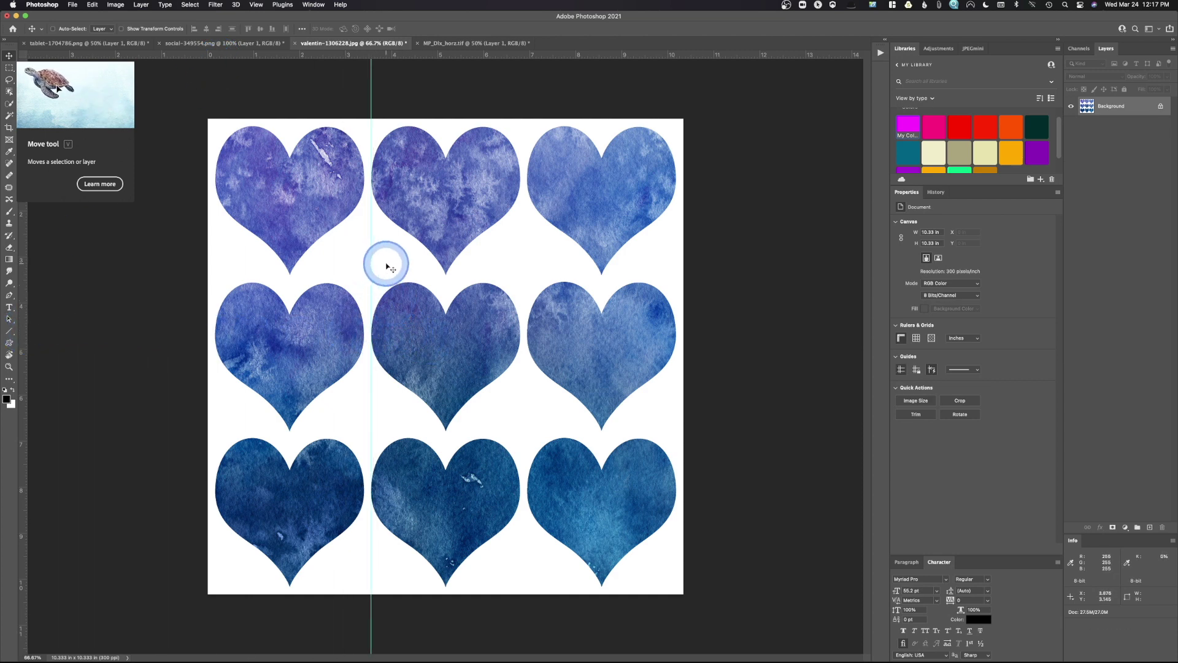
left_click_drag(370, 264, 27, 278)
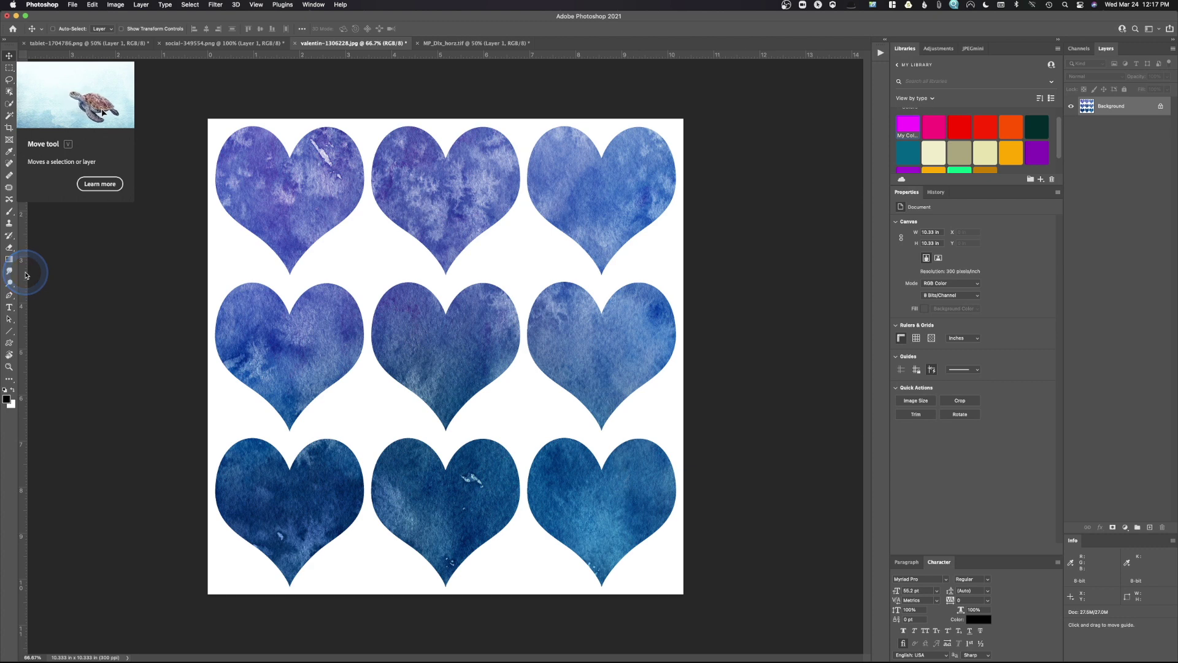
Place a vertical guide between the first two columns of hearts and a horizontal guide between the first two rows.
left_click_drag(23, 276, 367, 291)
left_click_drag(389, 52, 399, 279)
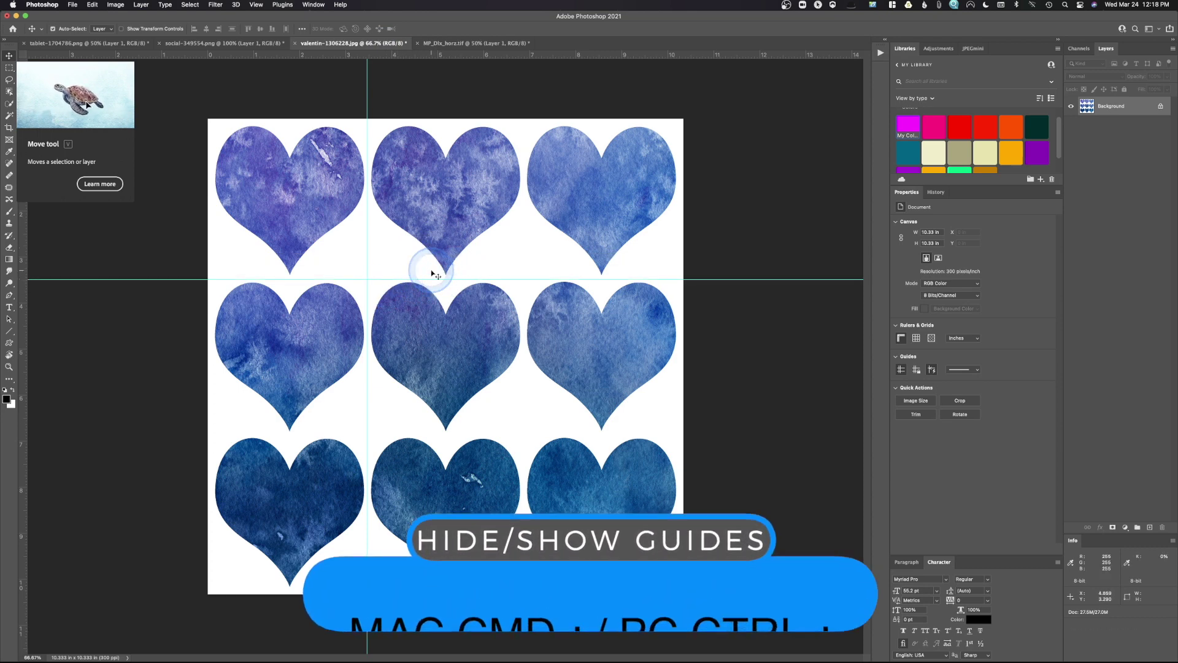
Toggle the guides' visibility off and on, and clear all guides from the hearts document.
key("super+semicolon")
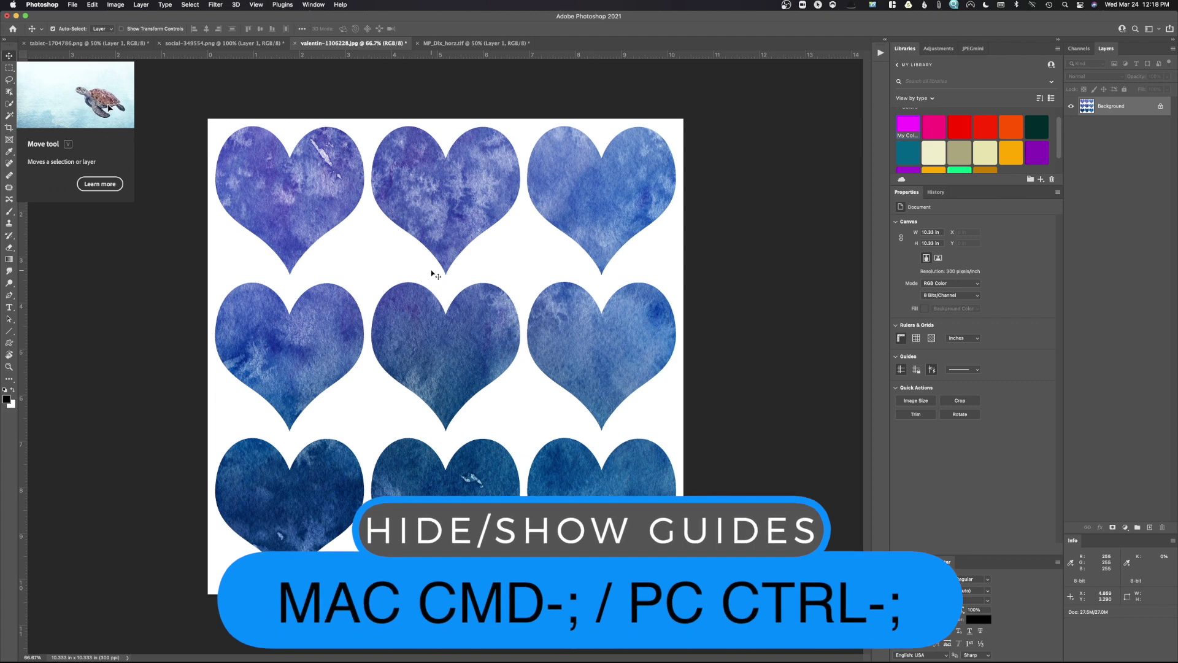
key("super+semicolon")
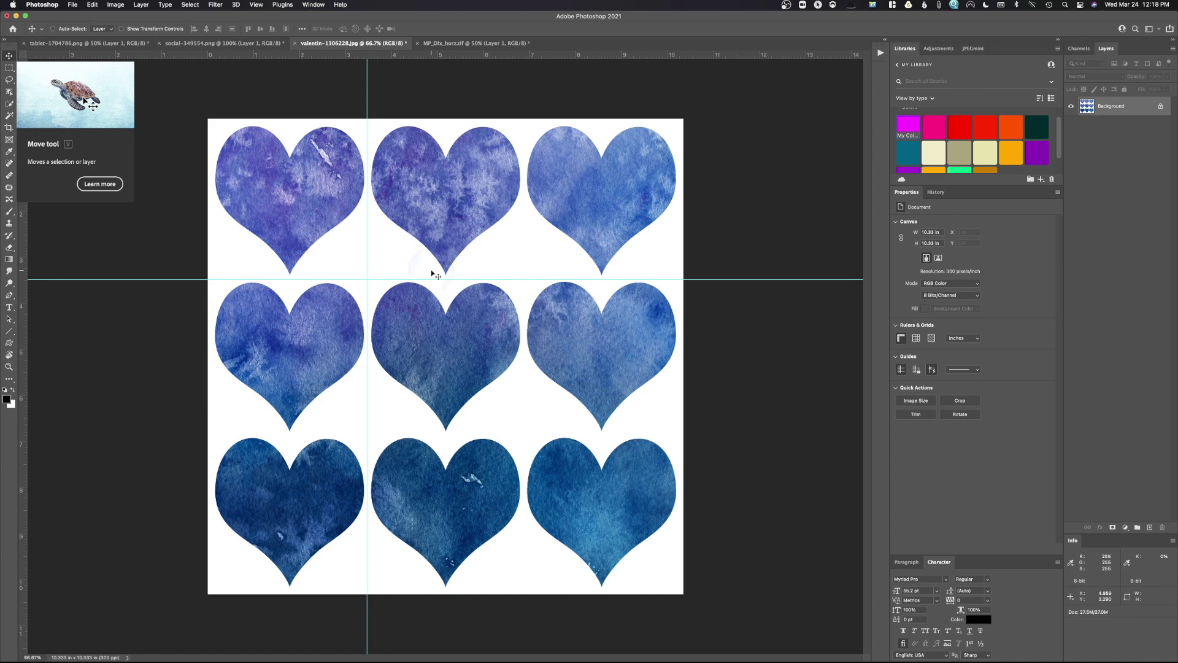
left_click(257, 5)
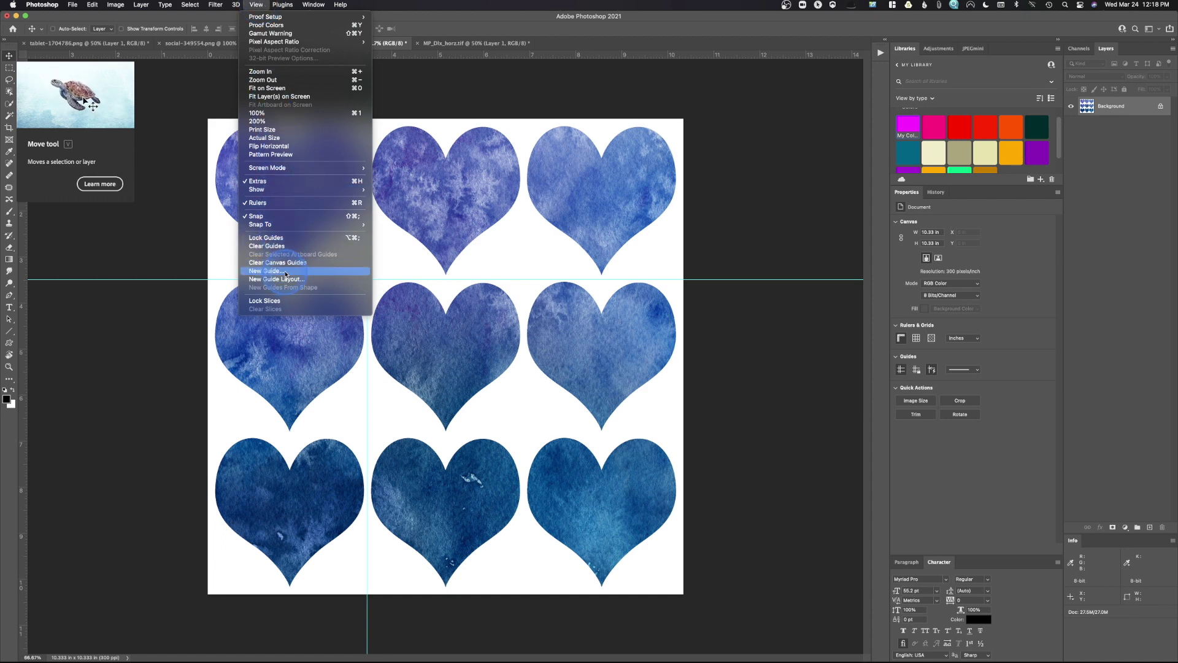
left_click(283, 247)
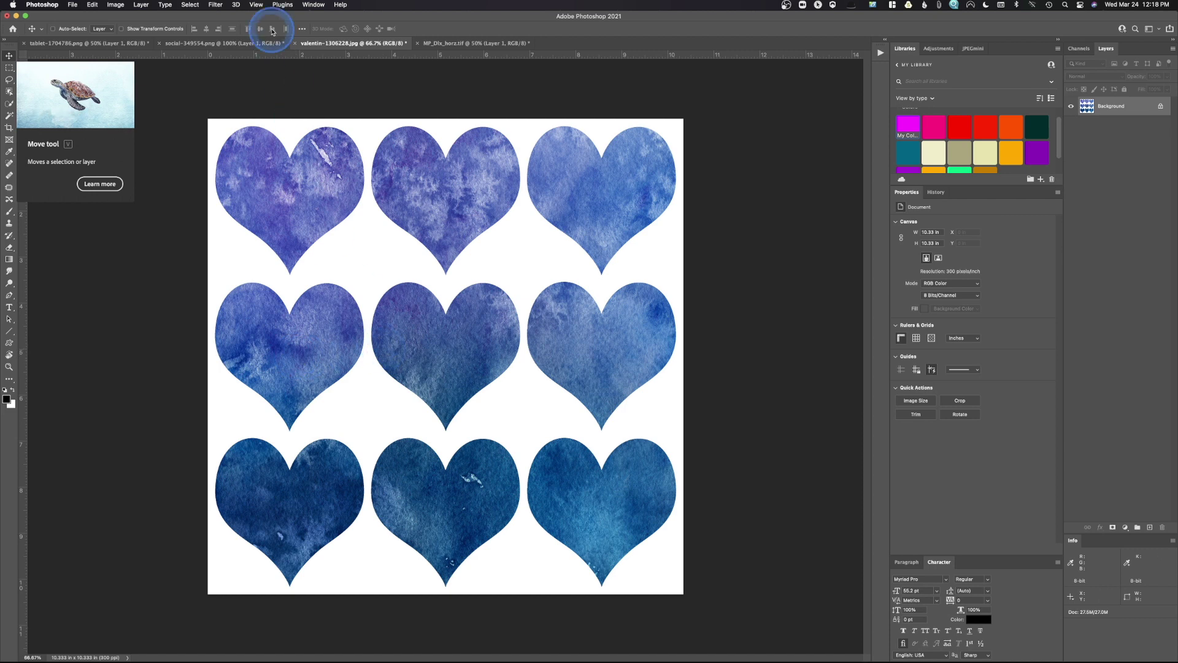
Add a new vertical guide at the 33.3% position of the hearts document.
left_click(256, 4)
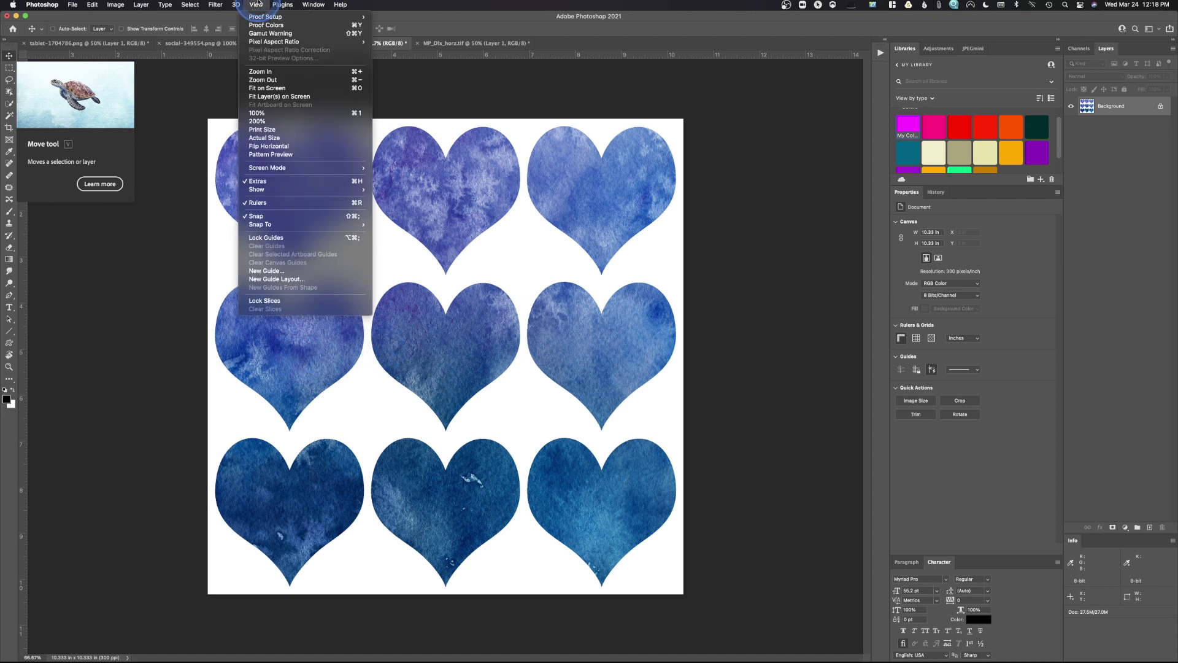
left_click(282, 274)
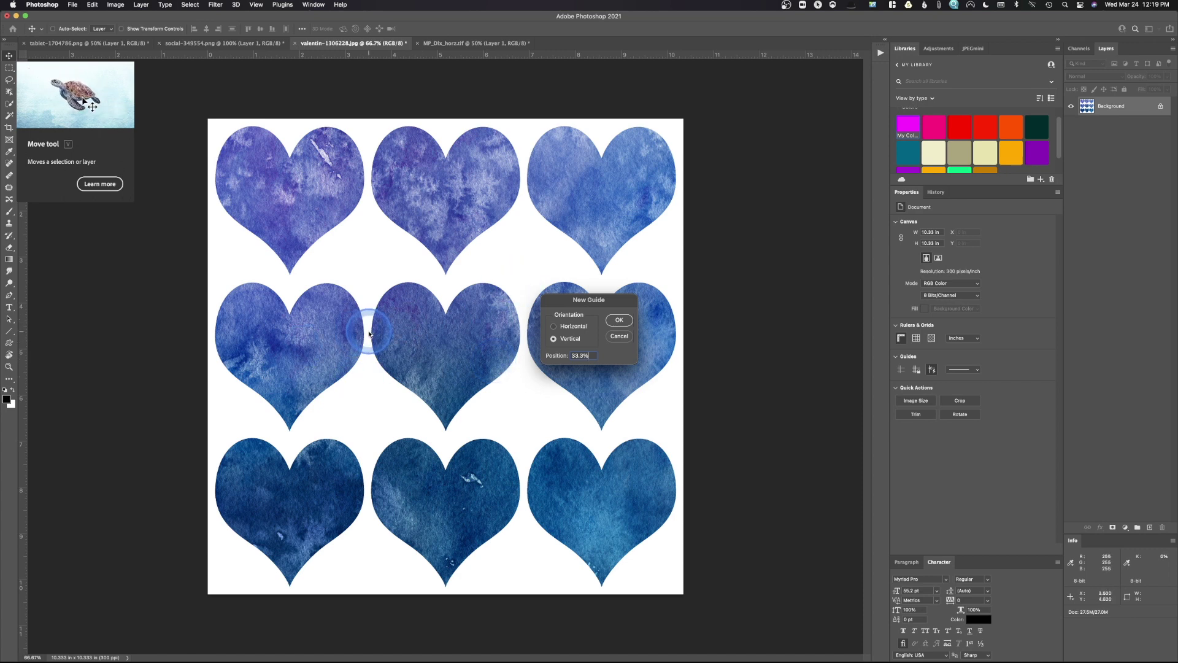
left_click(621, 322)
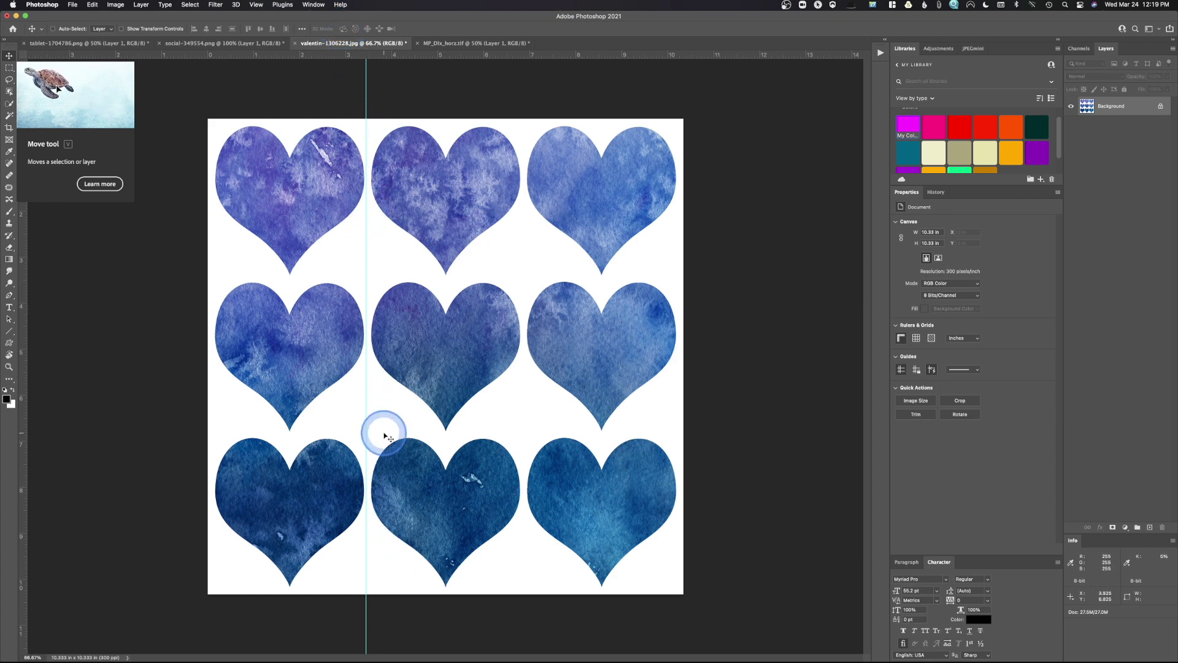
Add a second vertical guide at the 66.6% position, between the second and third columns of hearts.
left_click(257, 4)
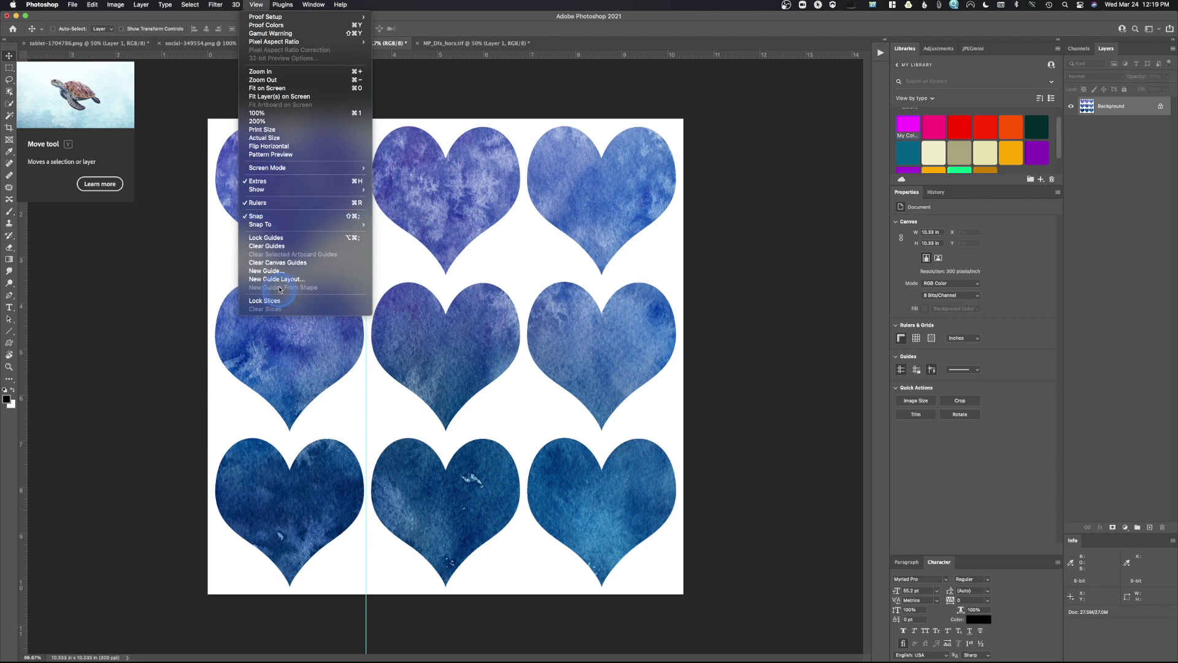
left_click(270, 270)
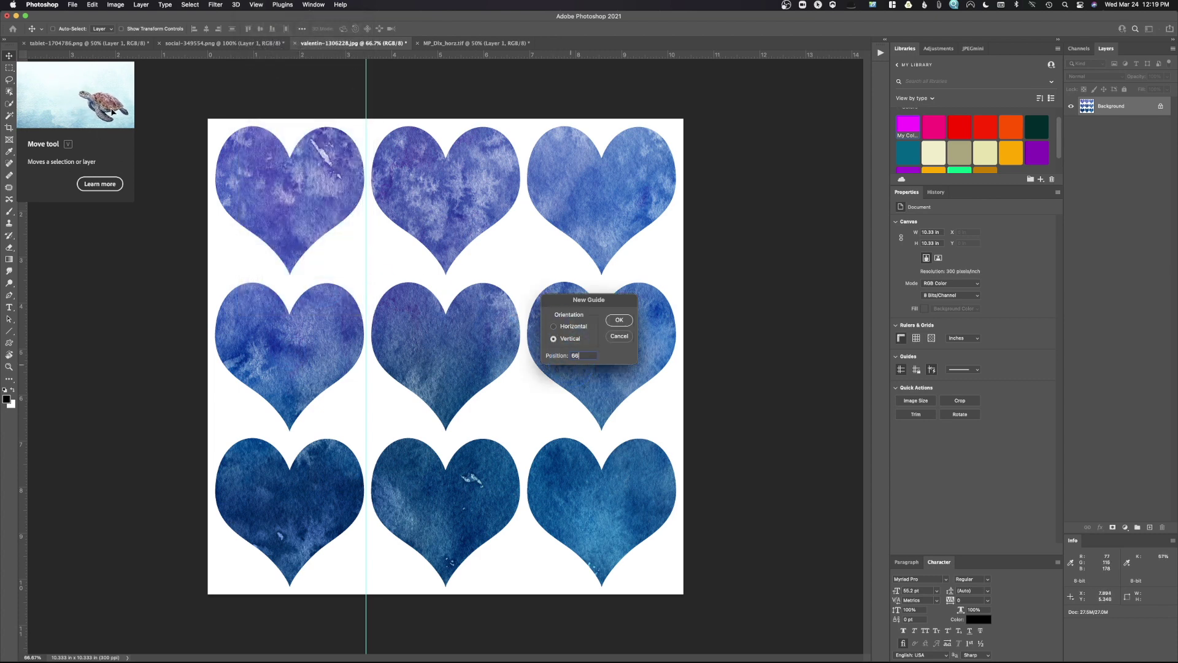
type("66.6")
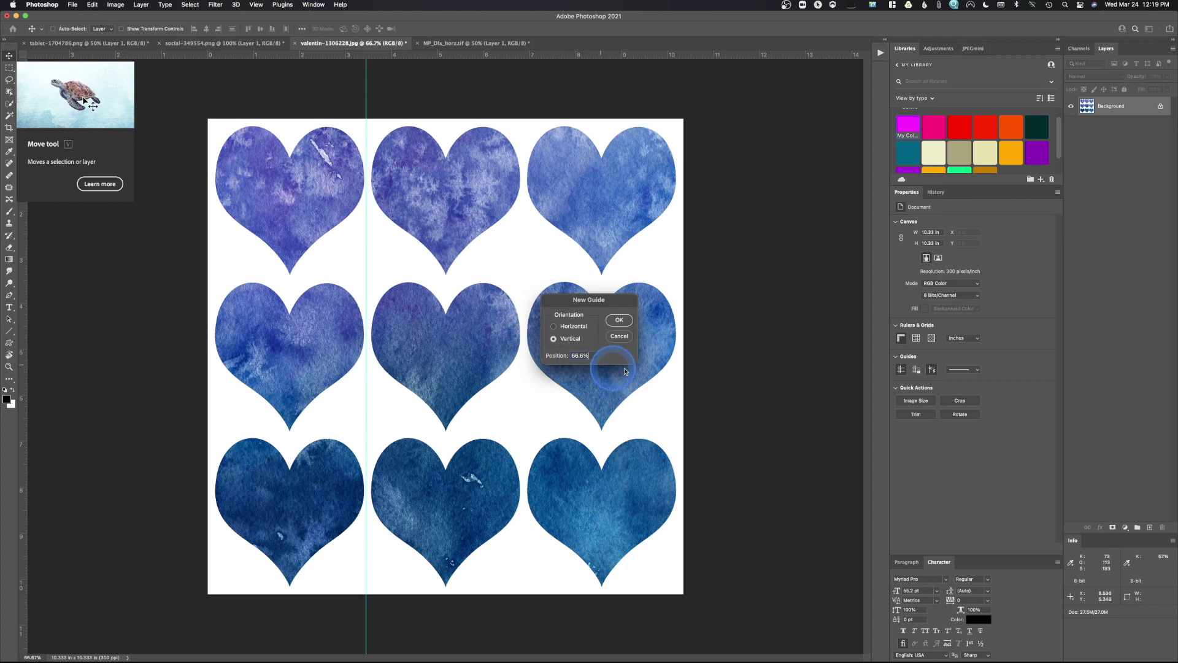
left_click(621, 320)
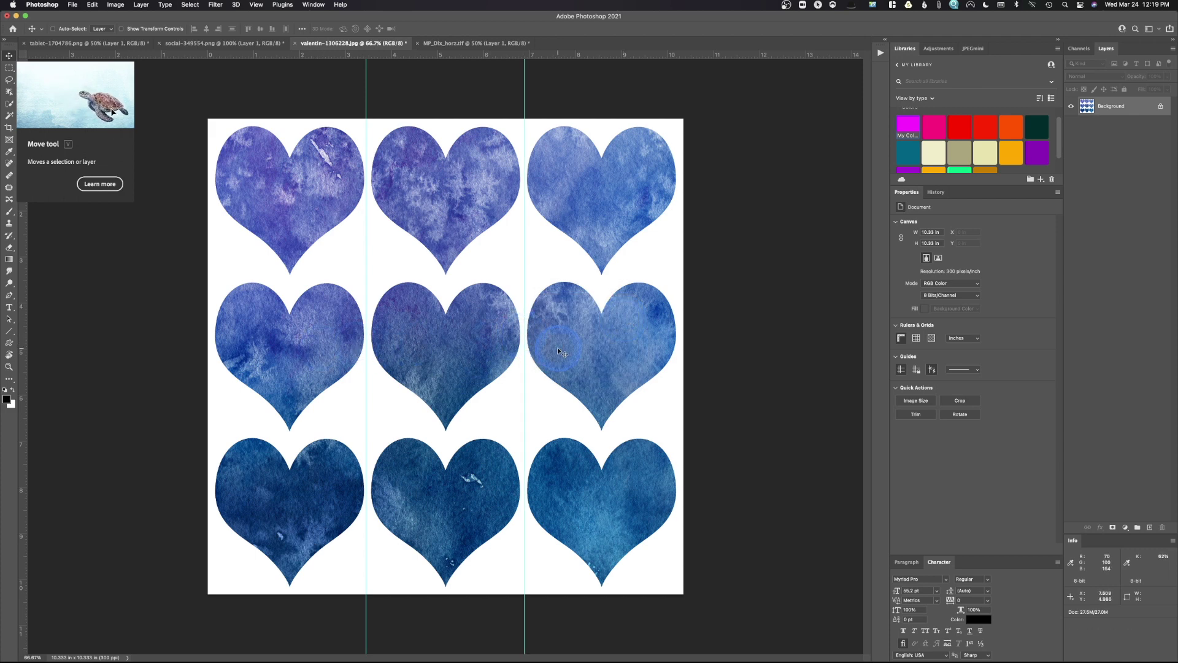
left_click(381, 376)
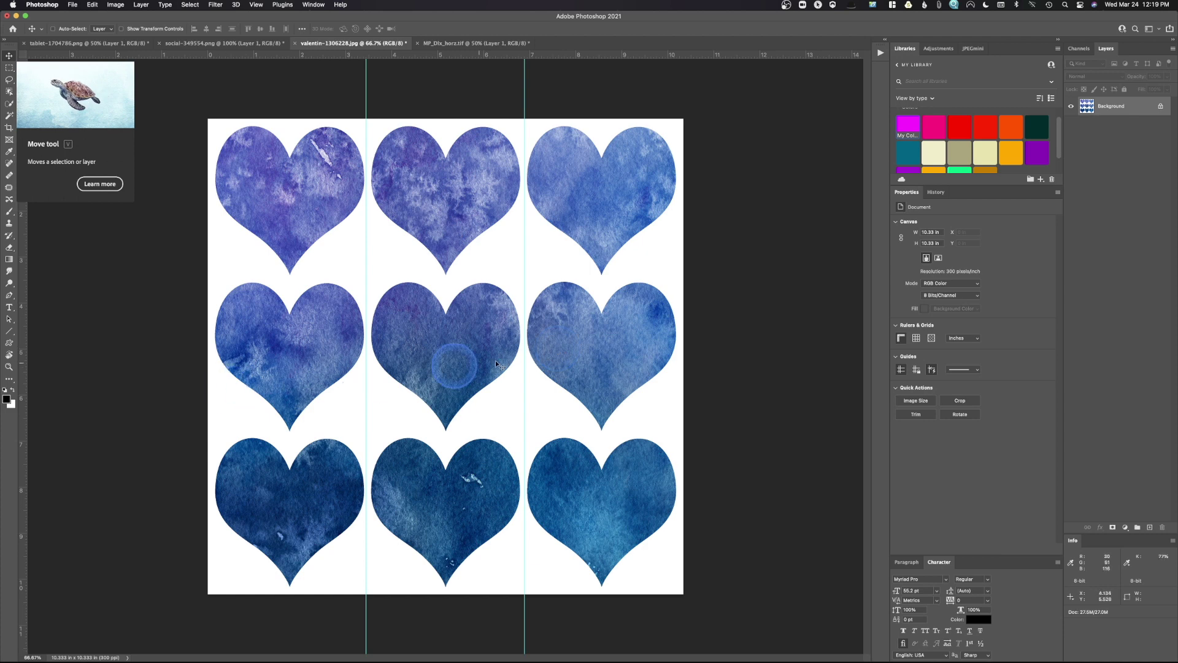
left_click(369, 376)
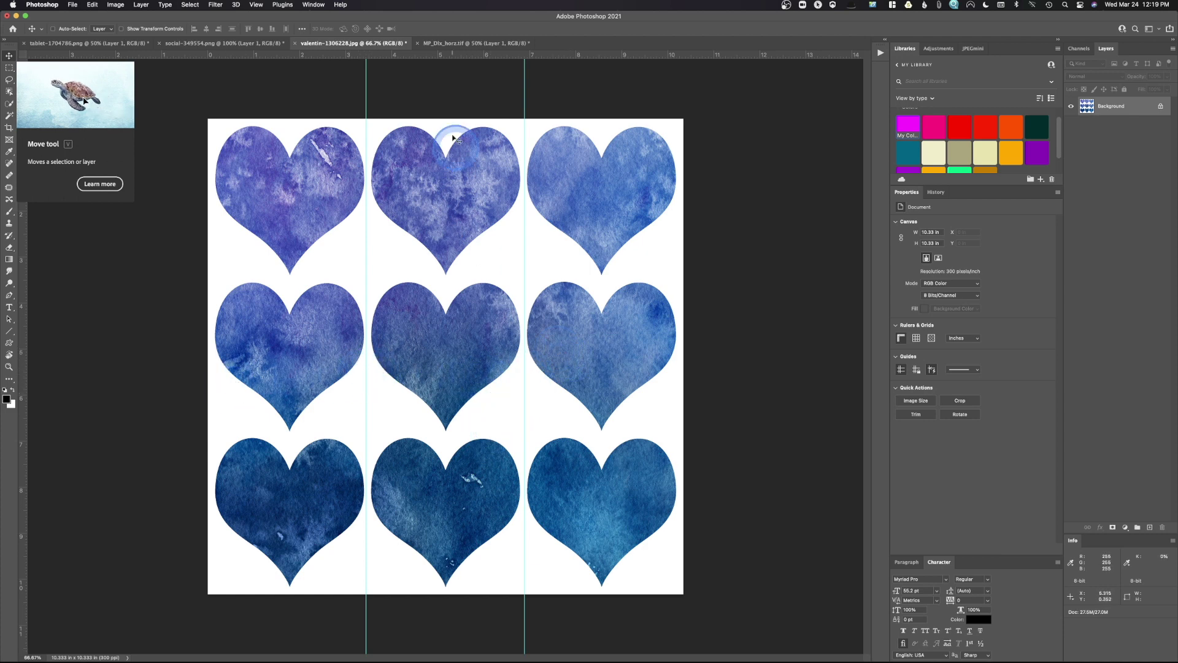
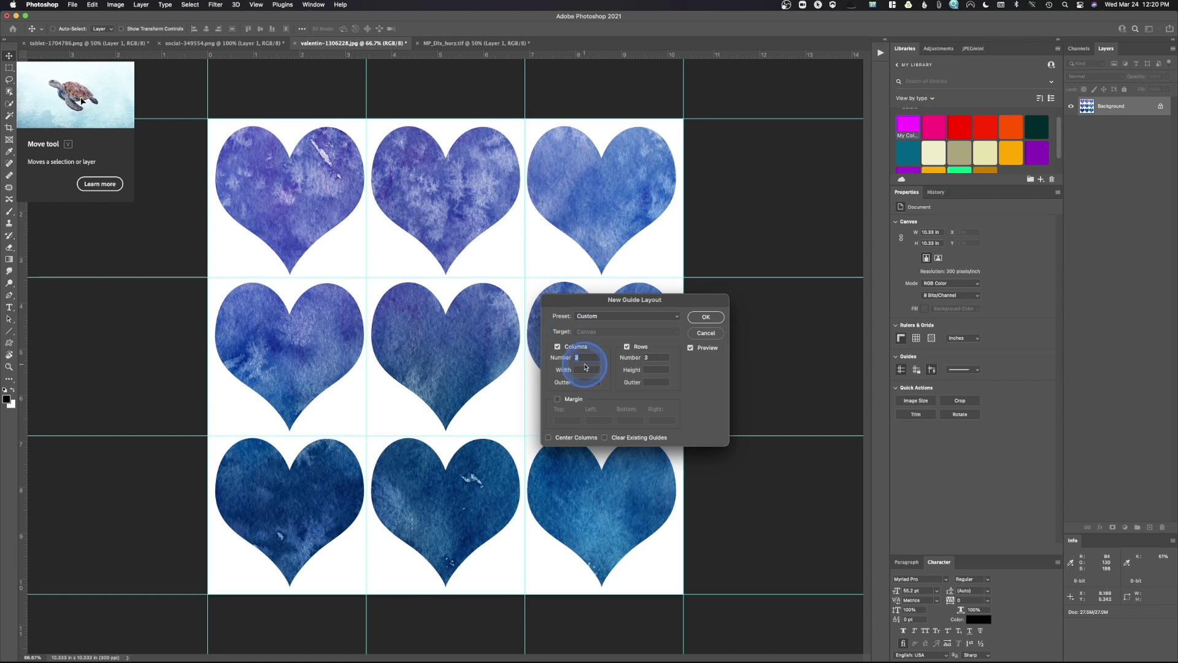
Check the guide layout's available presets and preview the layout with 4 rows.
left_click(605, 317)
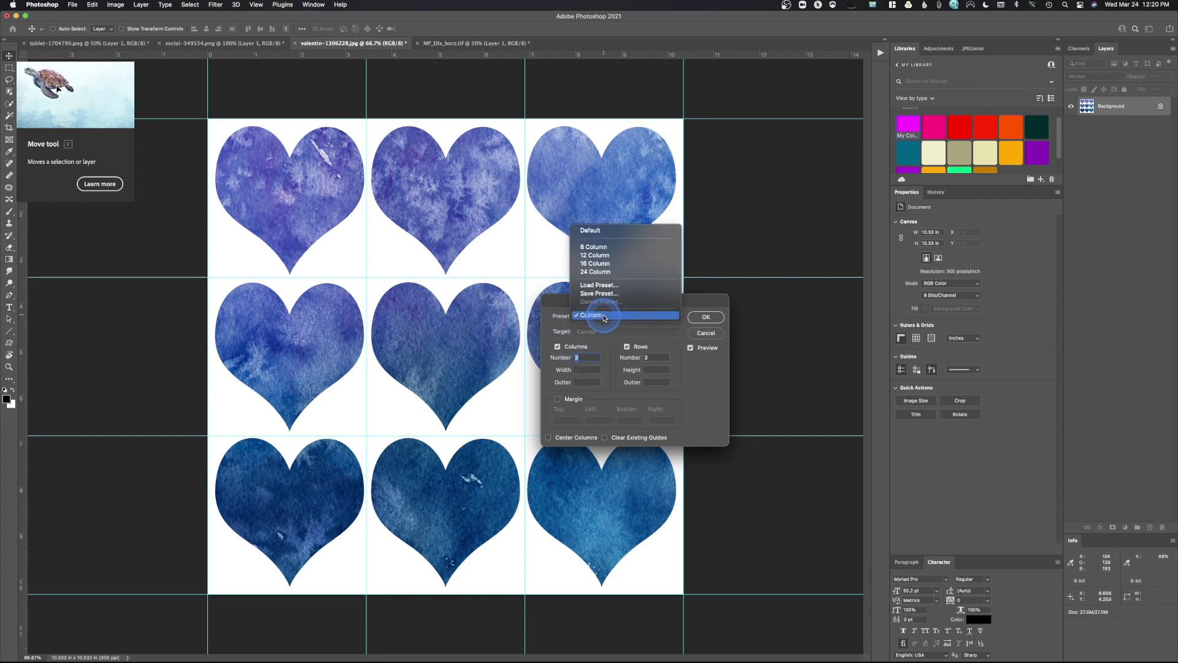
left_click(605, 317)
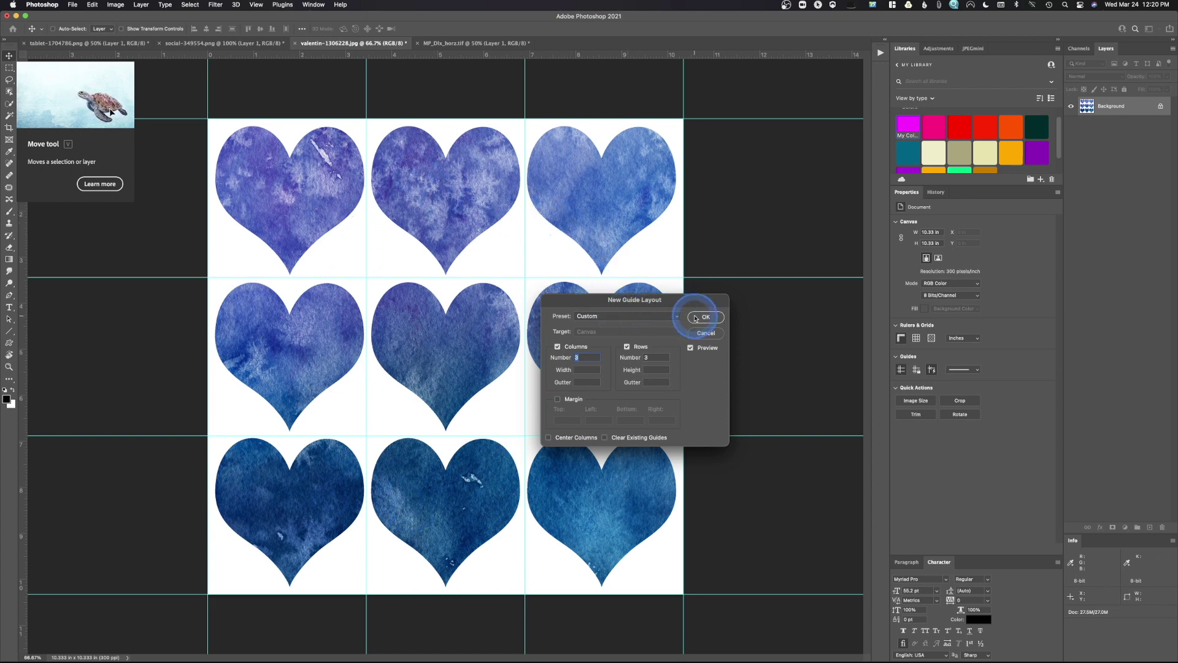
left_click(646, 357)
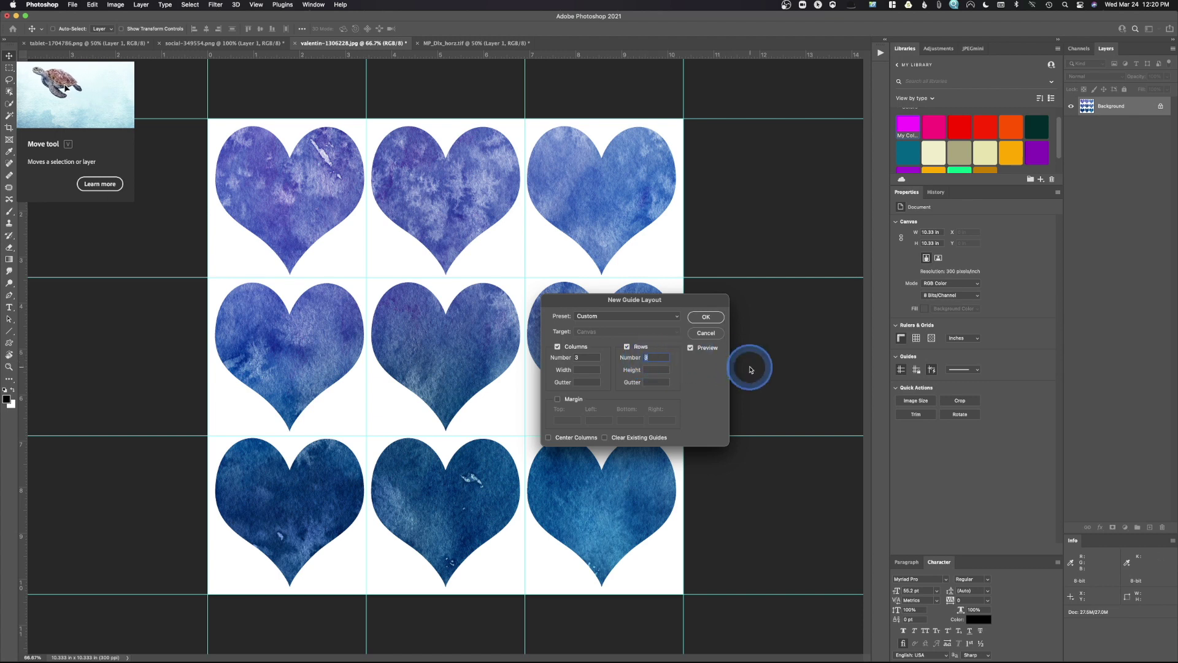
type("4")
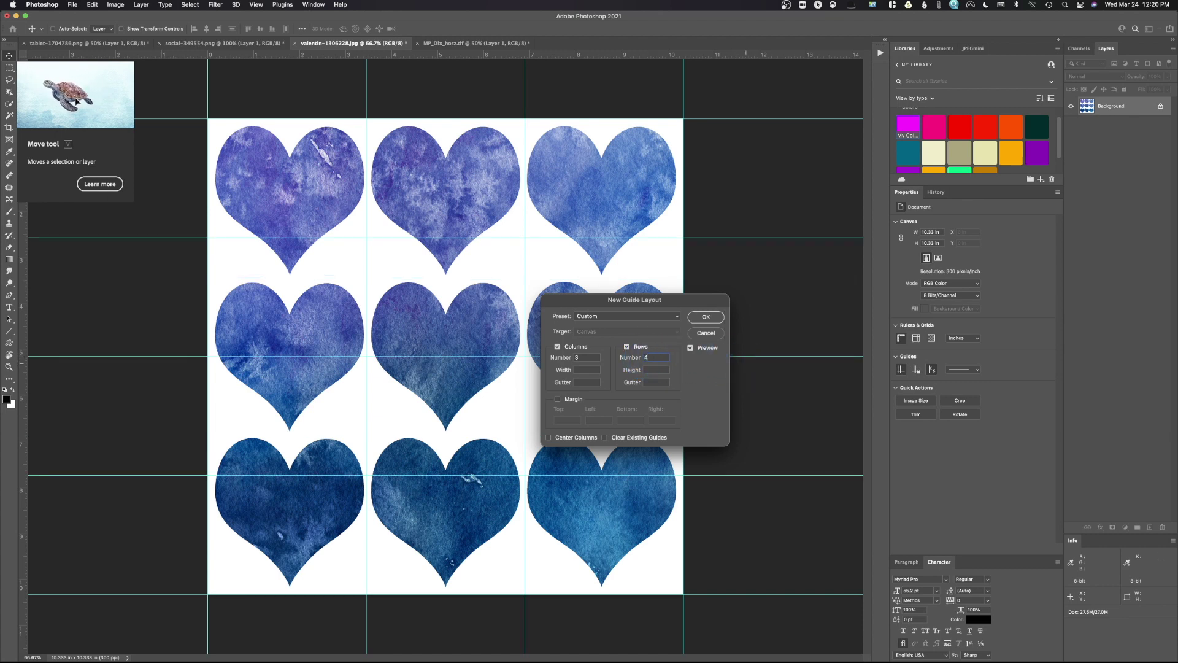
Set the guide layout's number of rows to 3 and apply the layout with 3 columns to the hearts document.
left_click(748, 364)
left_click(649, 364)
double_click(645, 359)
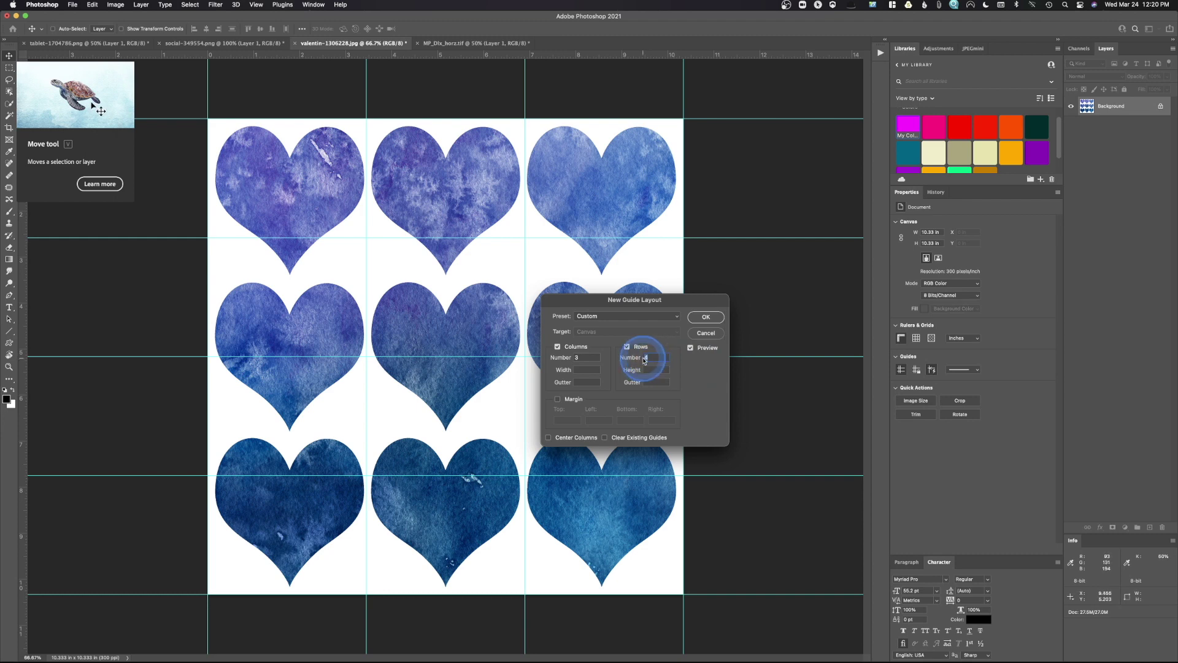
type("3")
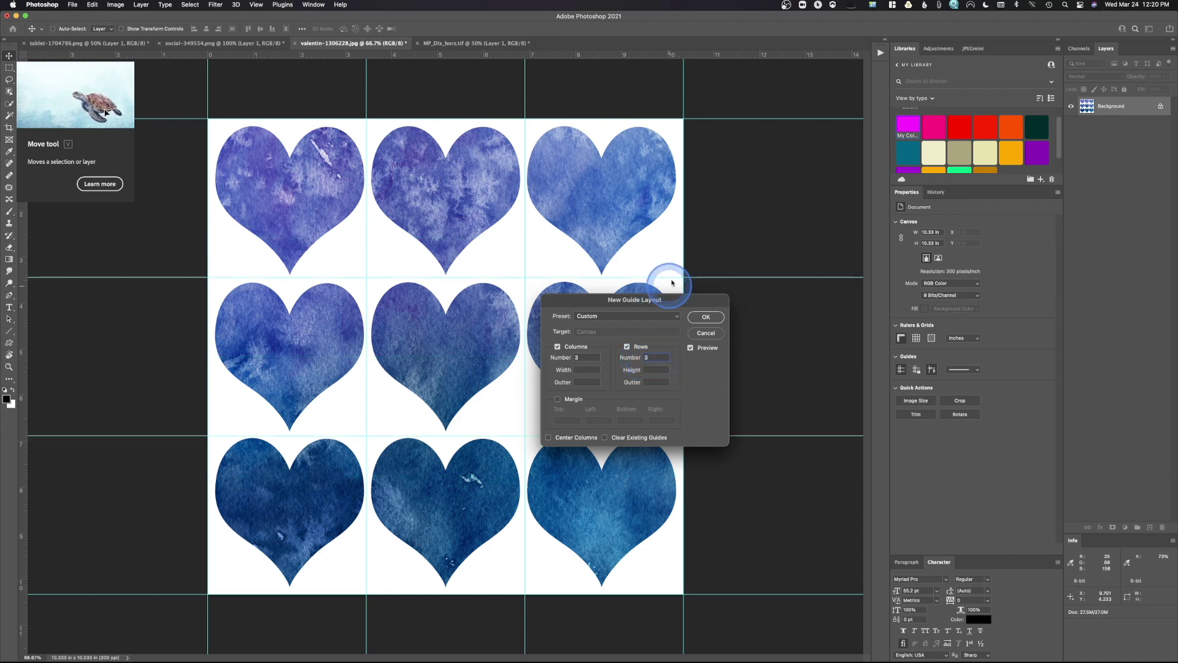
left_click(710, 318)
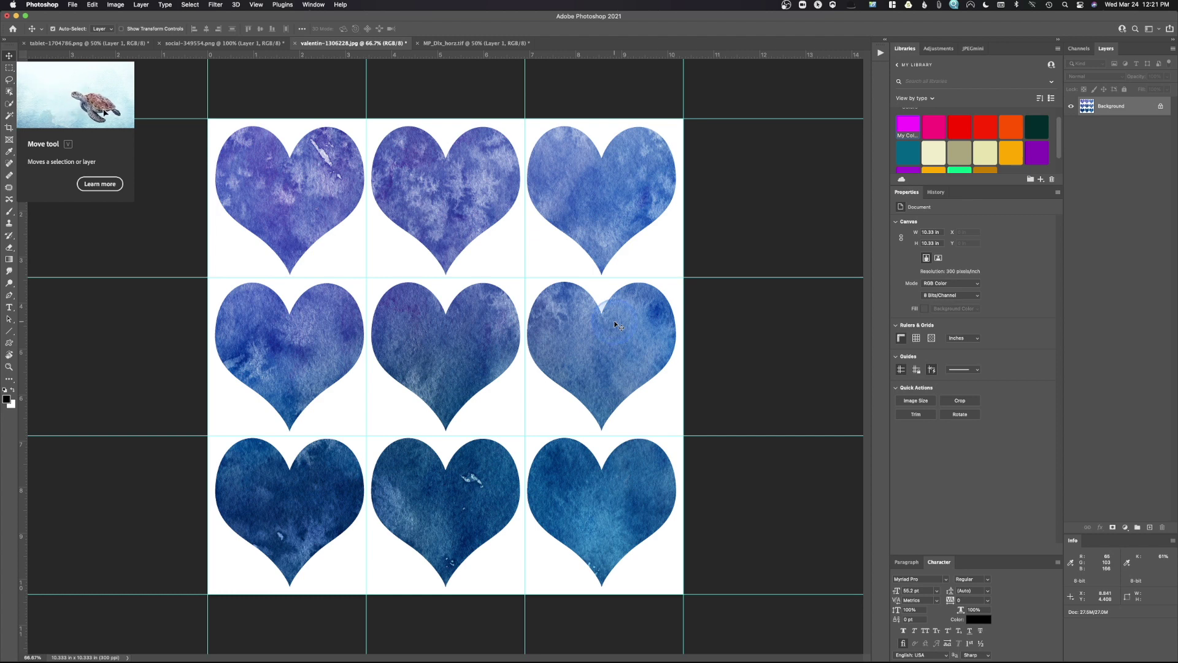
Toggle the hearts document's guides off and on, and close valentin-1306228.jpg without saving the changes.
key("super+semicolon")
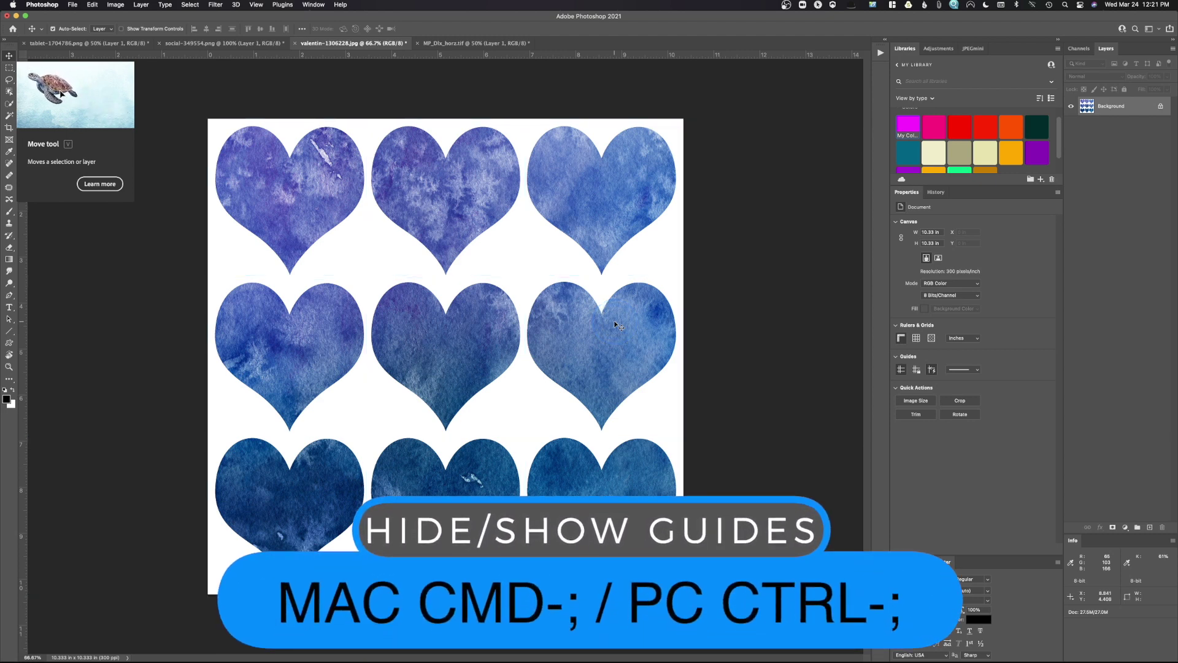
key("super+semicolon")
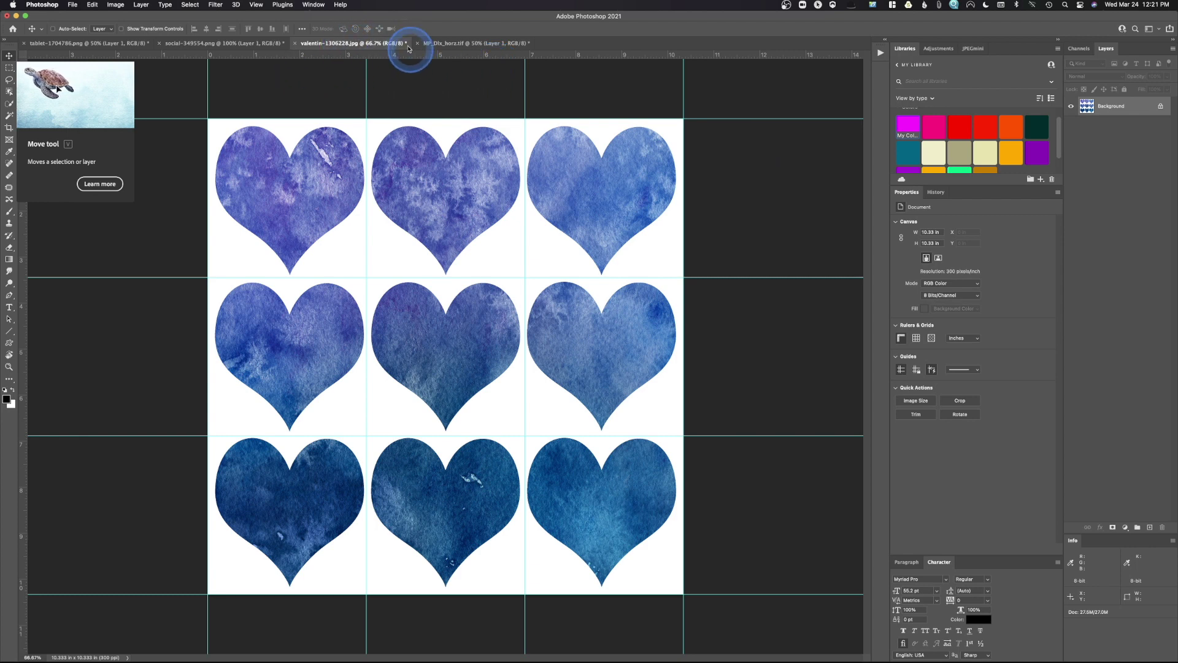
left_click(295, 44)
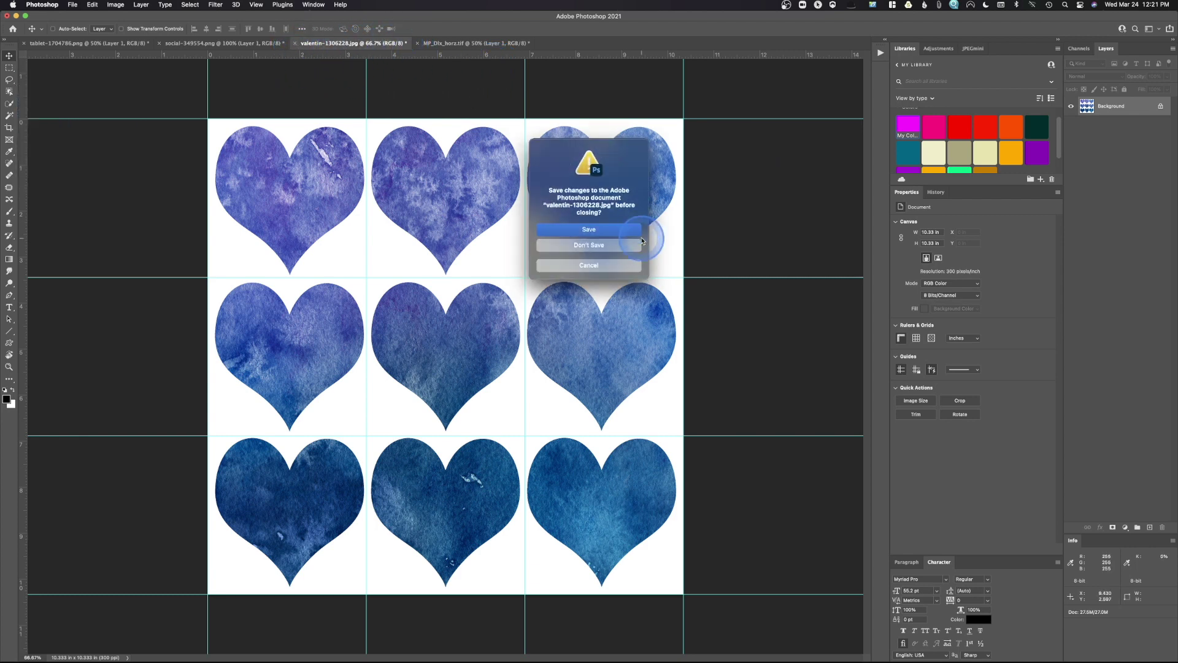
left_click(607, 266)
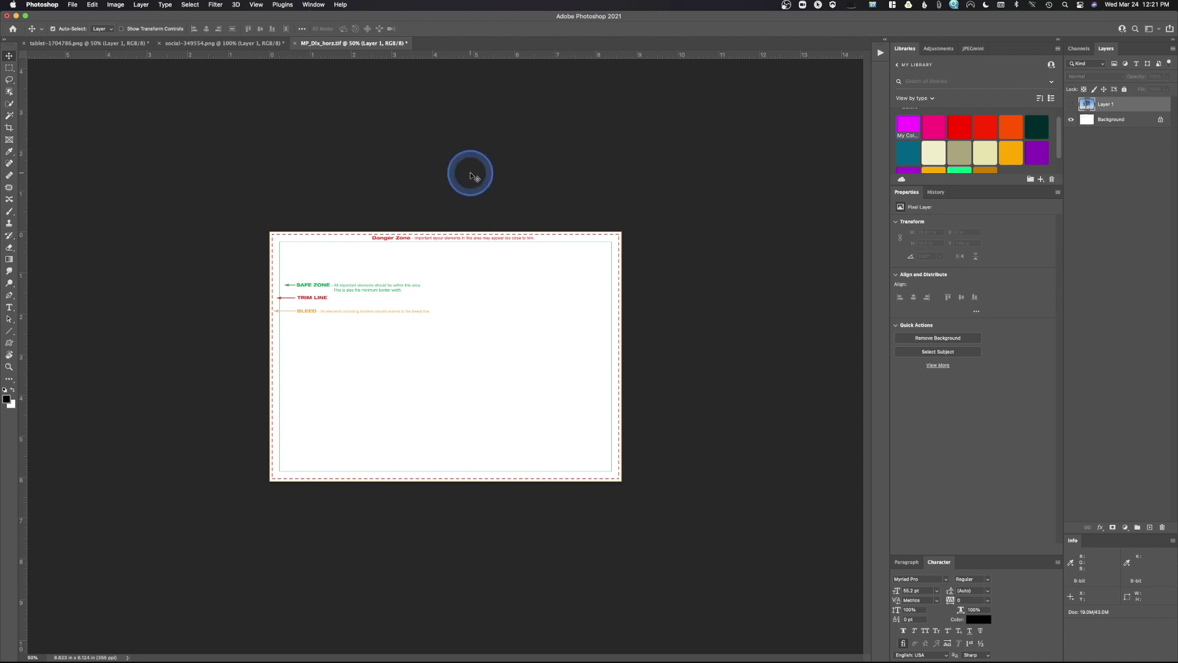
Toggle Layer 1's visibility on and off to compare the tree photo with the print template beneath it.
key("super+equal")
key("super+equal")
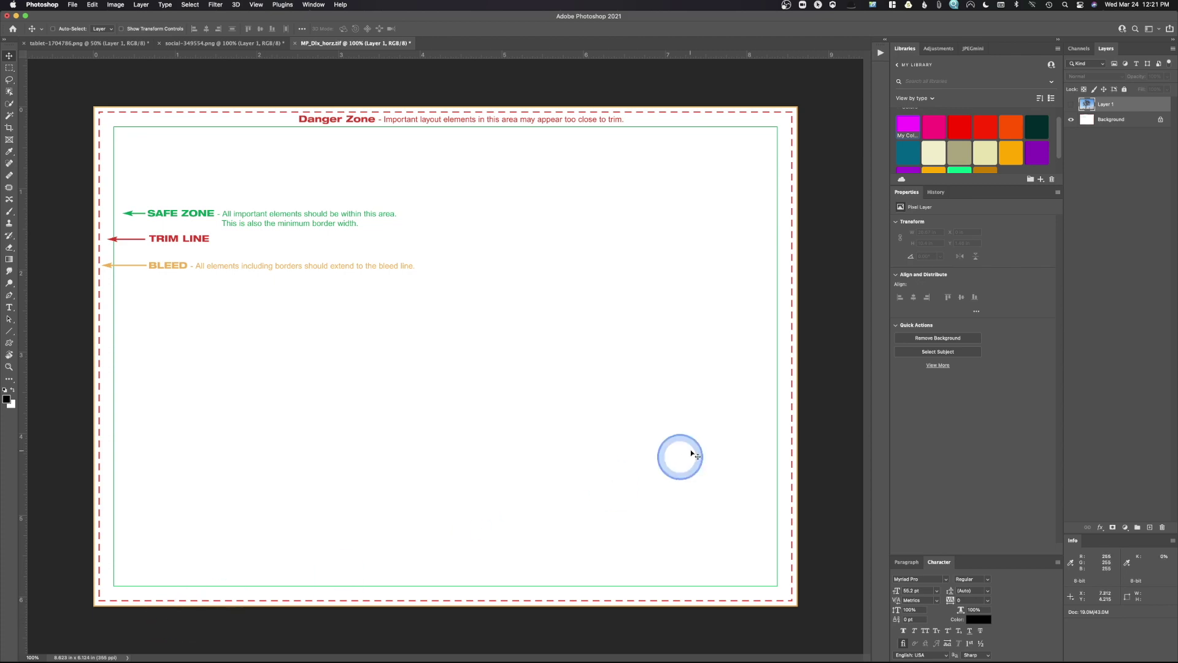
left_click(1072, 106)
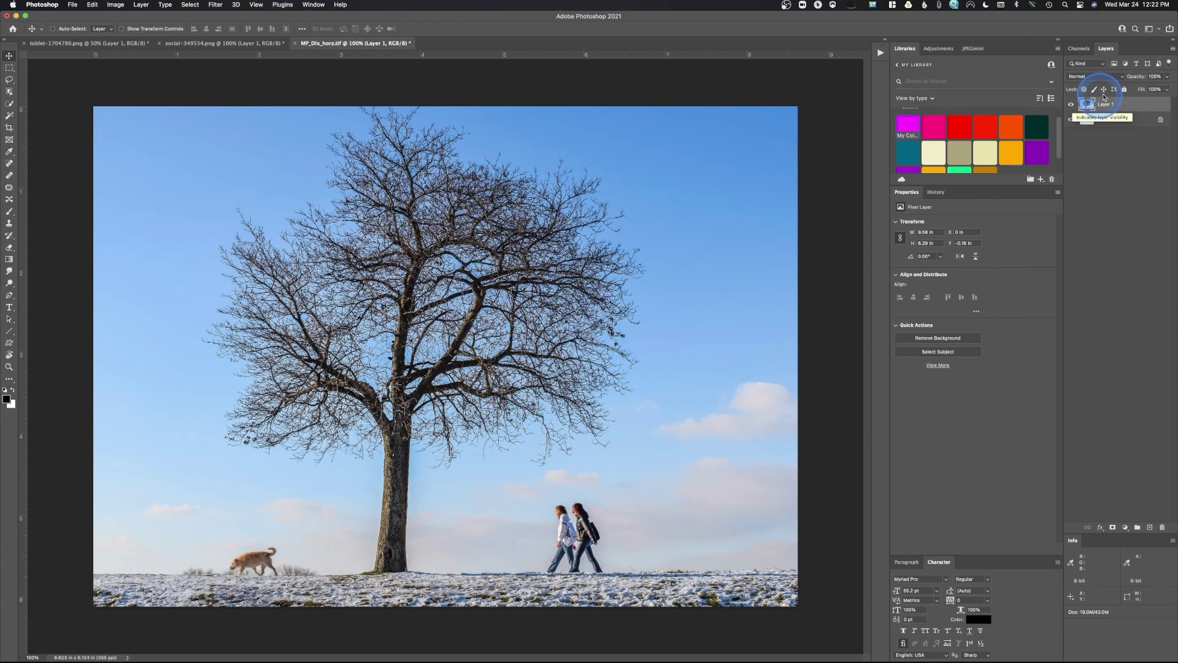
left_click(1153, 76)
type("80")
key("Return")
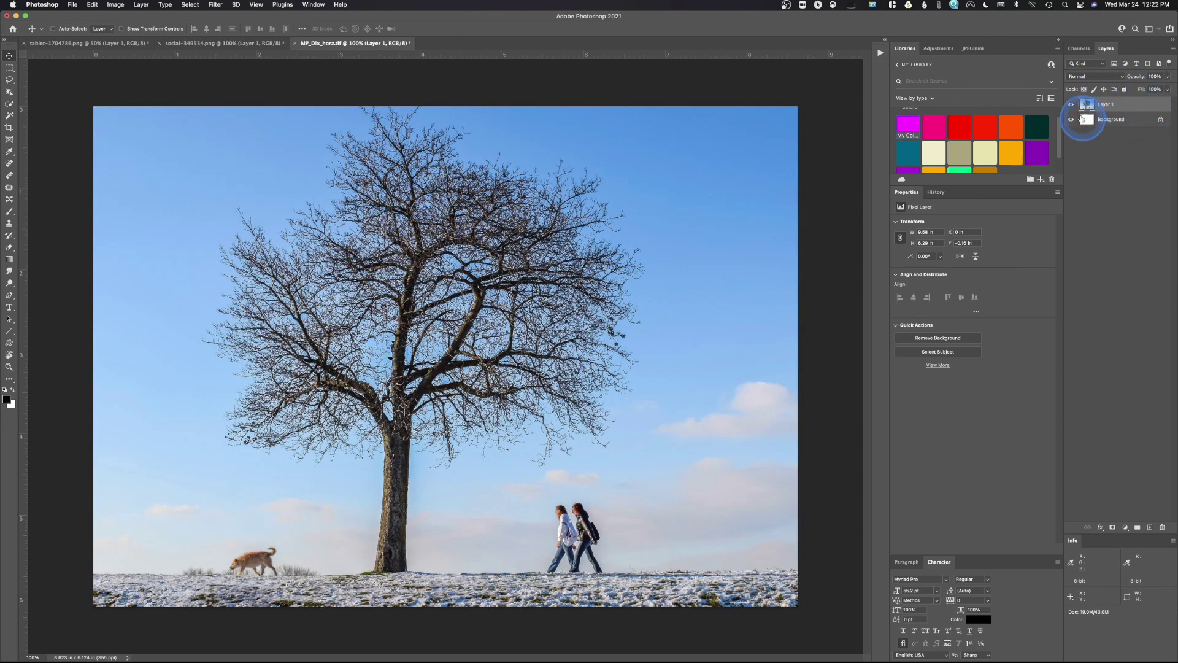
left_click(1072, 105)
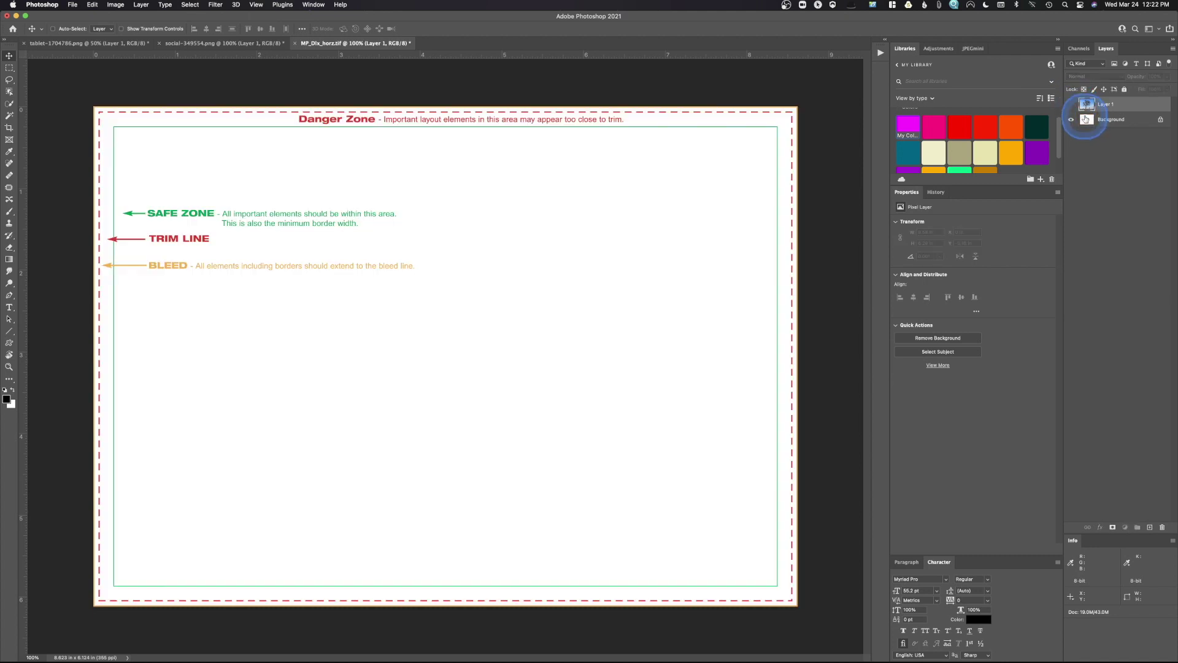
Select the Background layer and place horizontal guides on the template's upper and lower trim lines and safe-zone lines.
left_click(1085, 120)
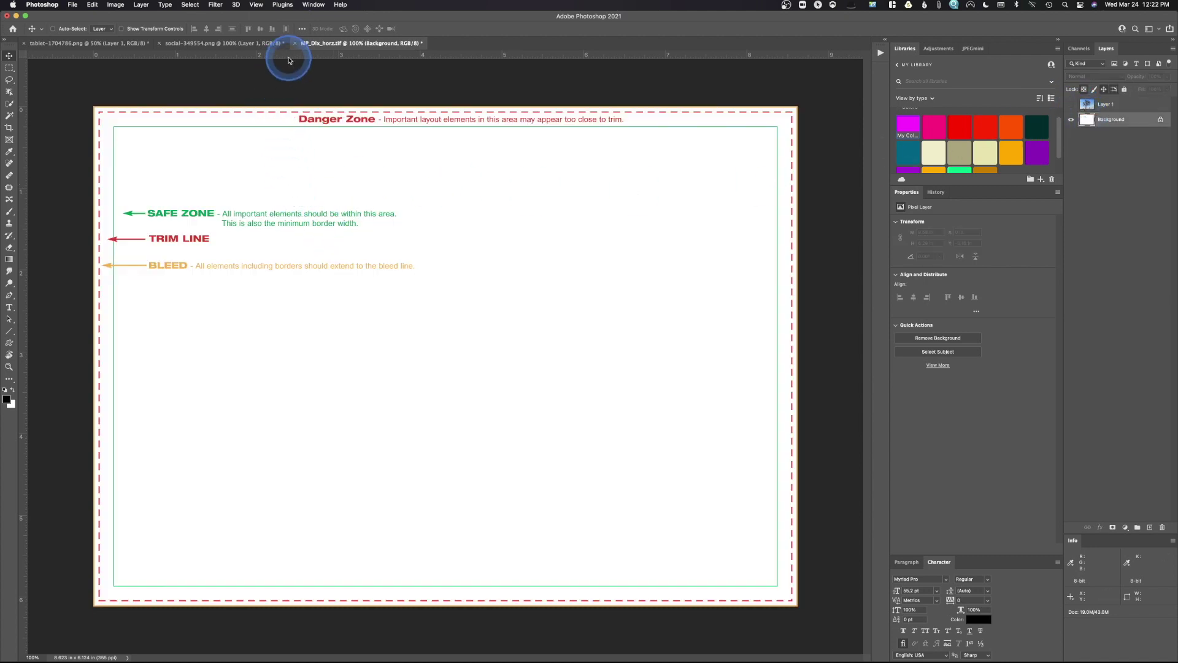
left_click_drag(288, 54, 297, 111)
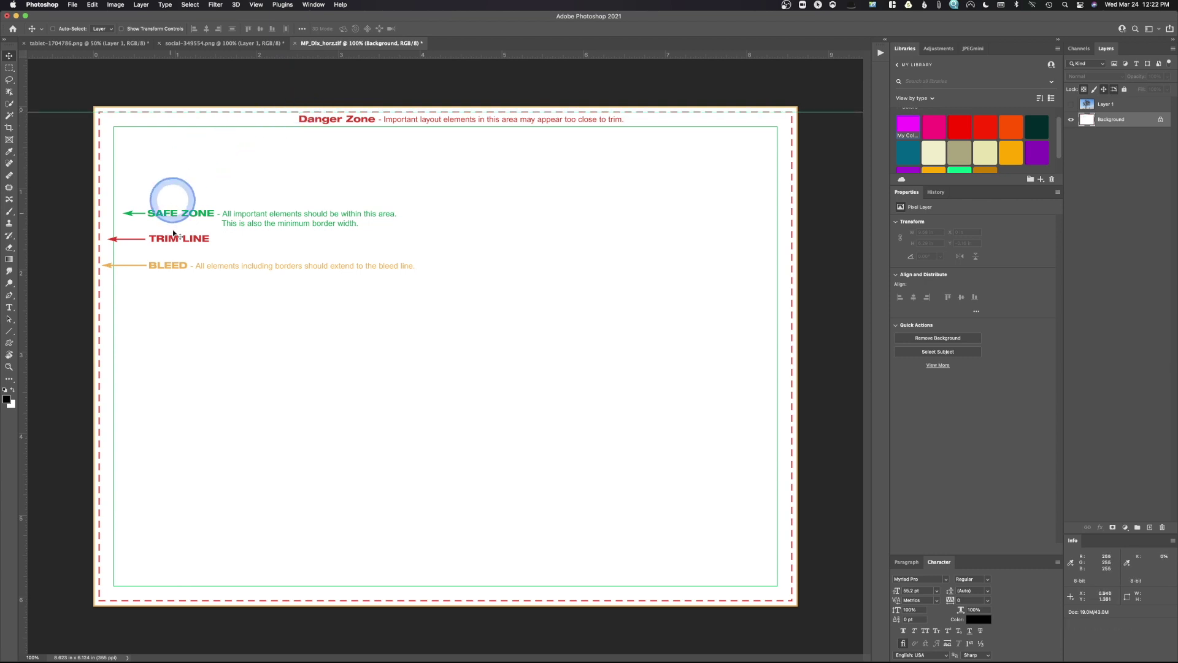
left_click_drag(278, 54, 297, 601)
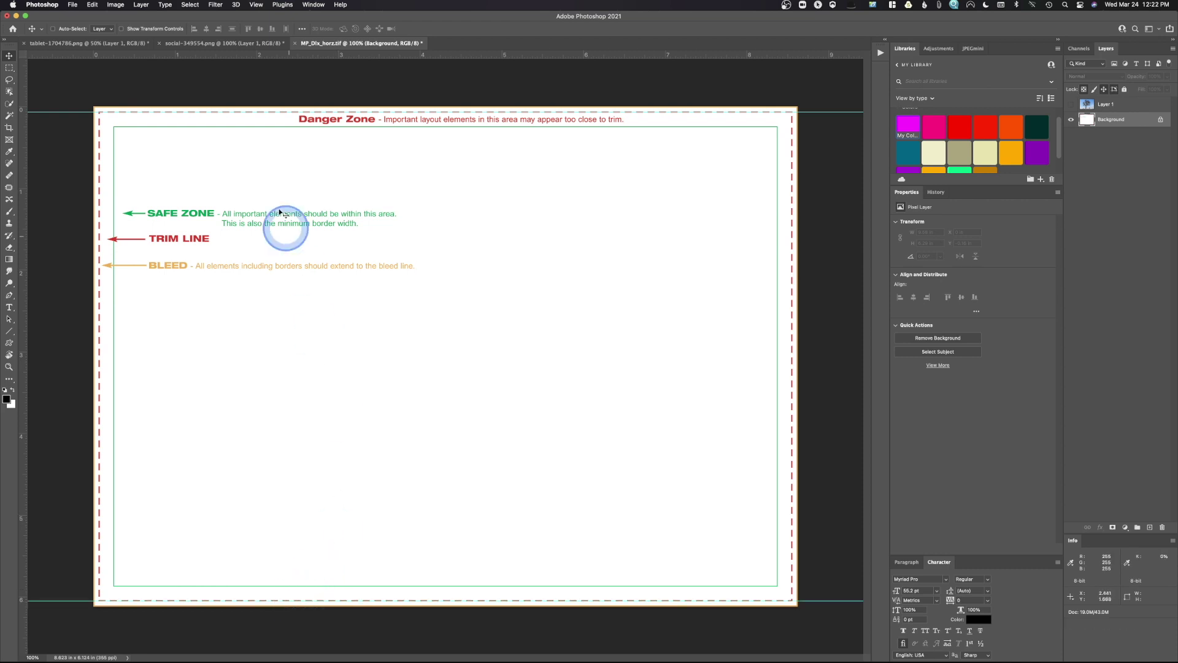
left_click_drag(274, 55, 349, 586)
mouse_move(295, 73)
left_mouse_down()
mouse_move(290, 44)
mouse_move(290, 59)
left_mouse_up()
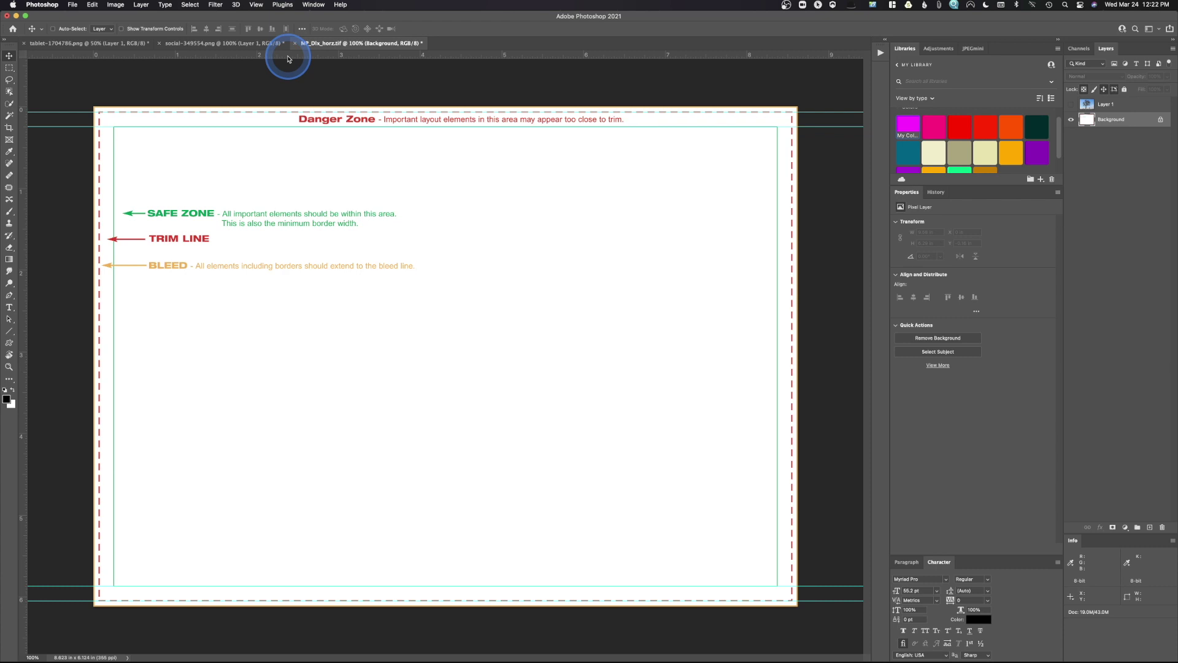
Place vertical guides on the trim lines and safe-zone lines along both sides of the print template.
left_click_drag(27, 250, 99, 310)
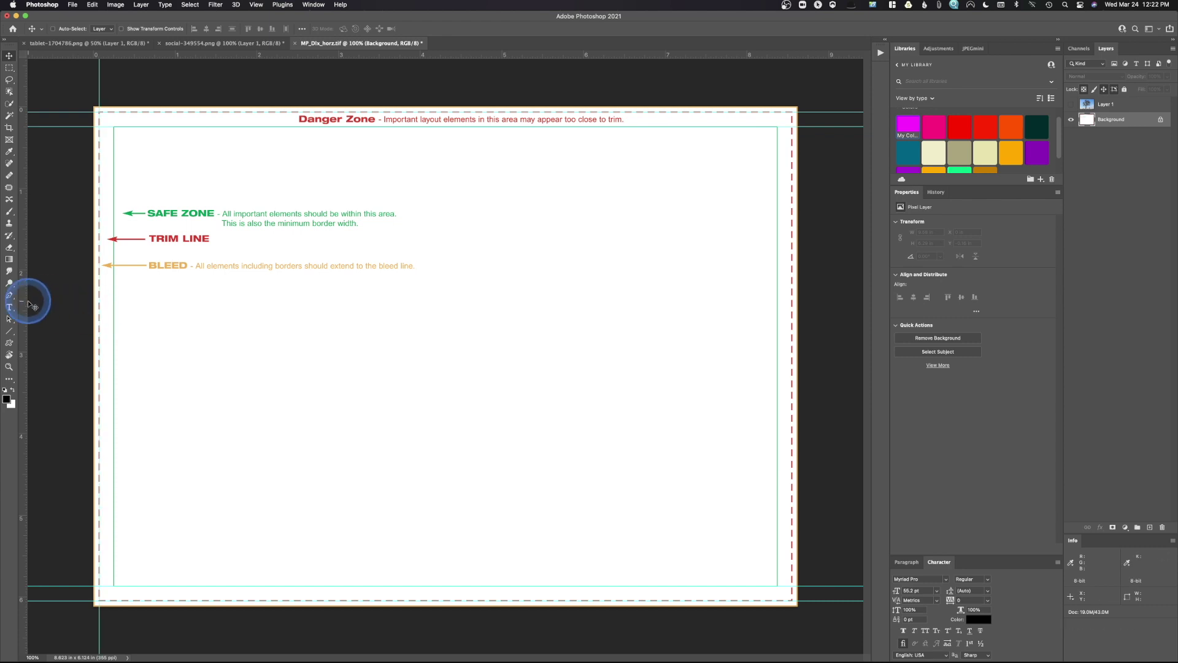
left_click_drag(26, 298, 113, 327)
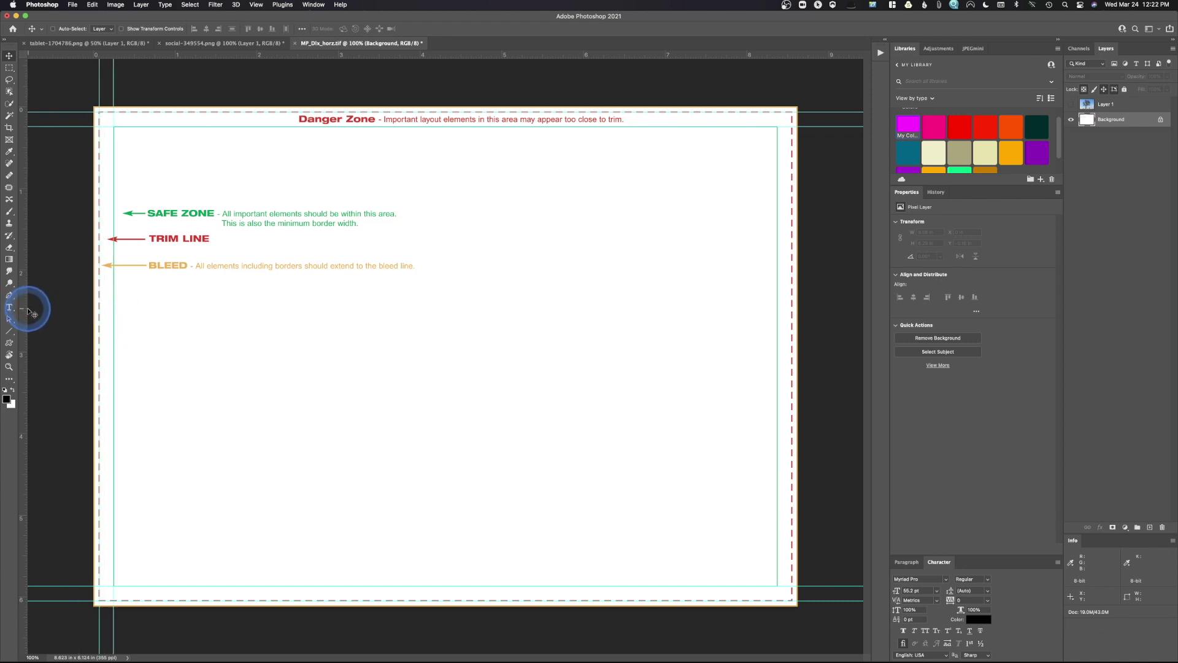
left_click_drag(25, 312, 778, 337)
left_click_drag(23, 381, 792, 411)
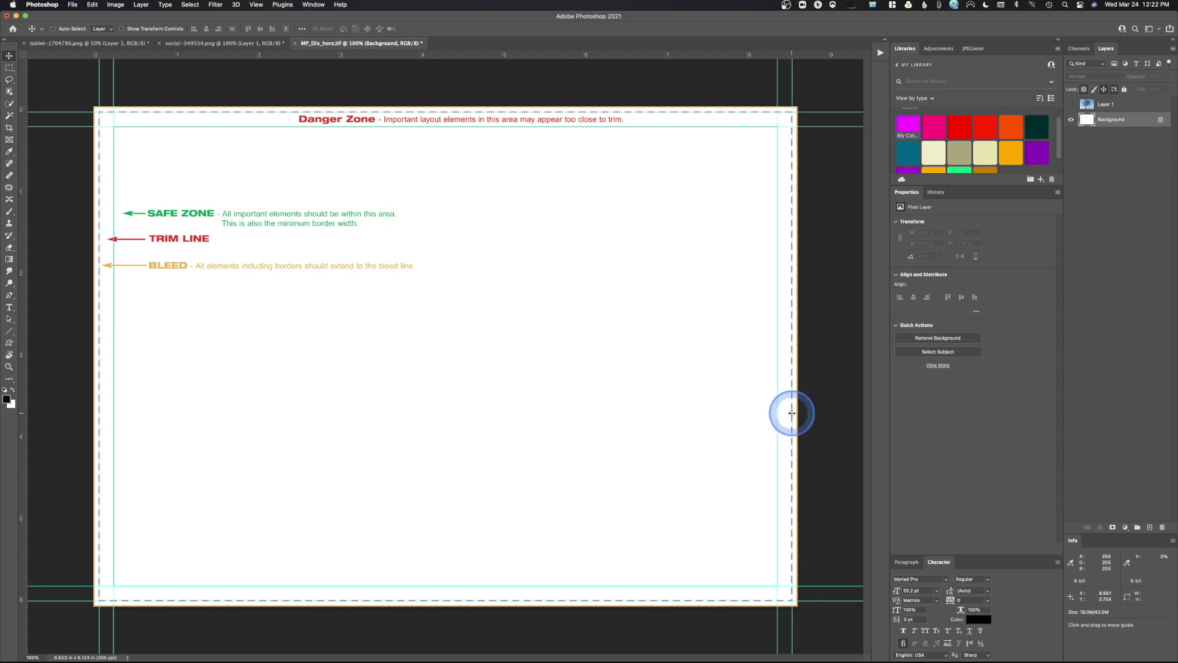
Make the tree photo on Layer 1 visible over the template, and hide the guides.
left_click(1072, 105)
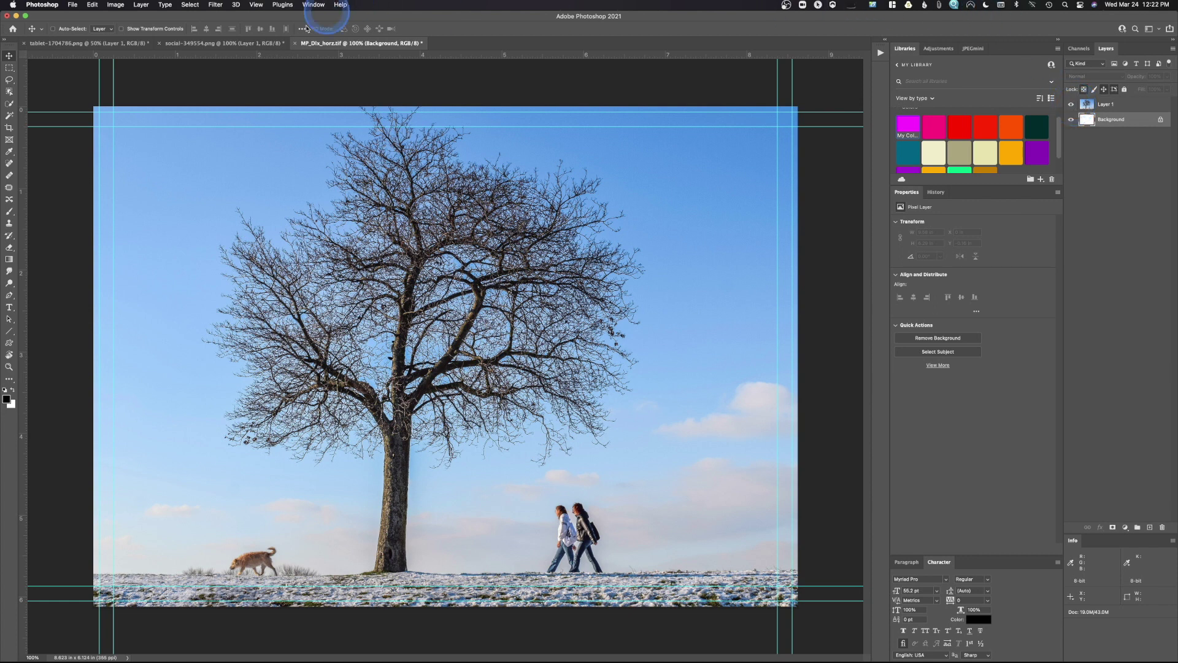
left_click(114, 145, "super")
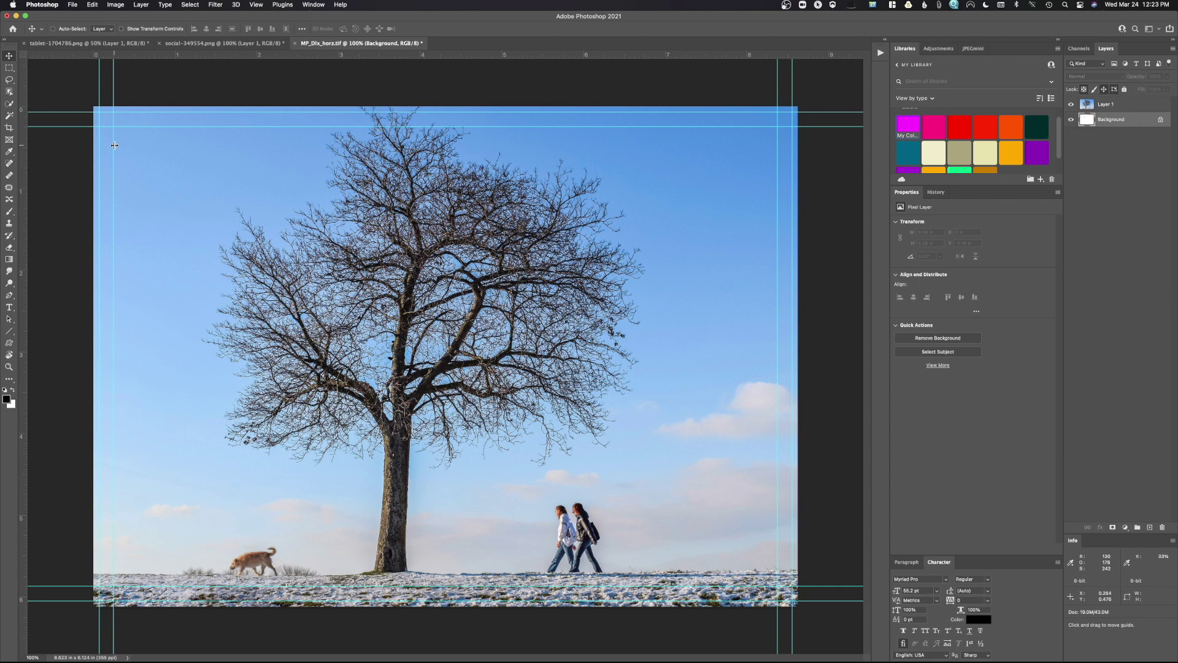
left_click(114, 145)
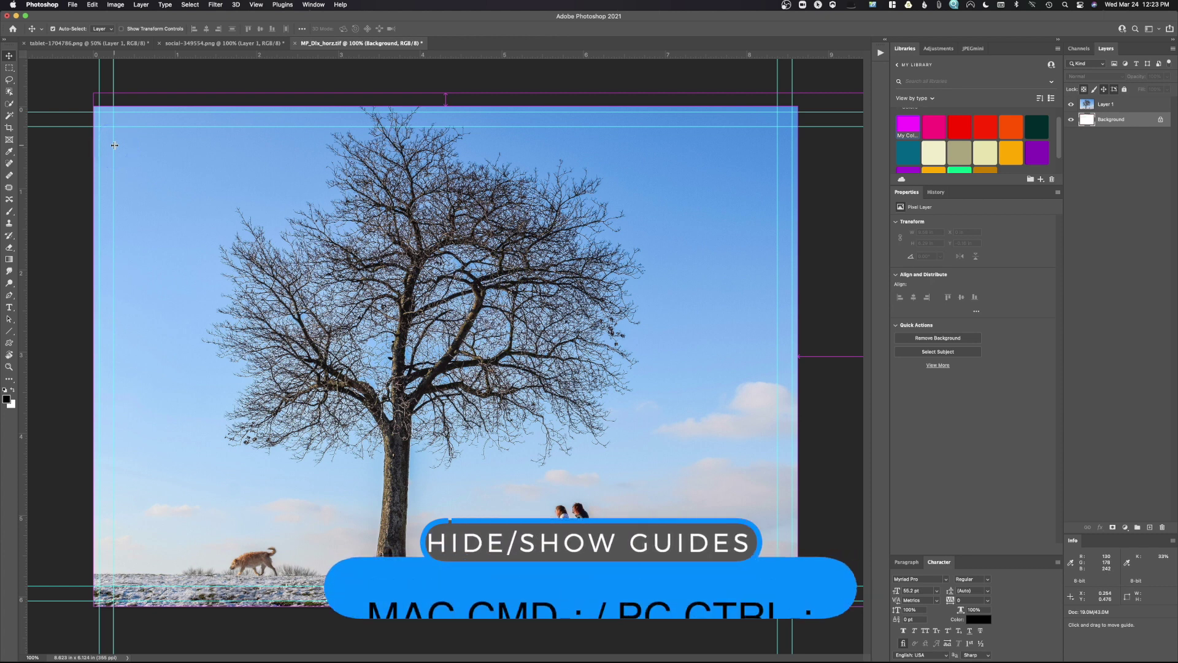
key("super+semicolon")
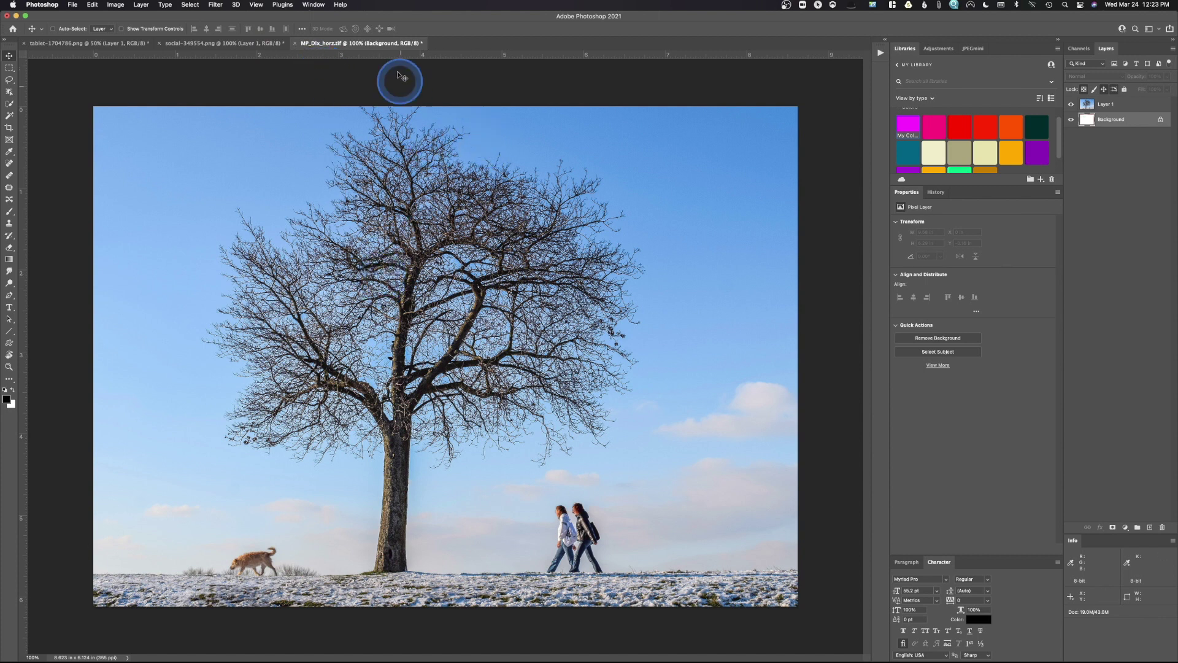
Add a new vertical guide at the 50% position, through the centre of the tree photo document.
left_click(256, 4)
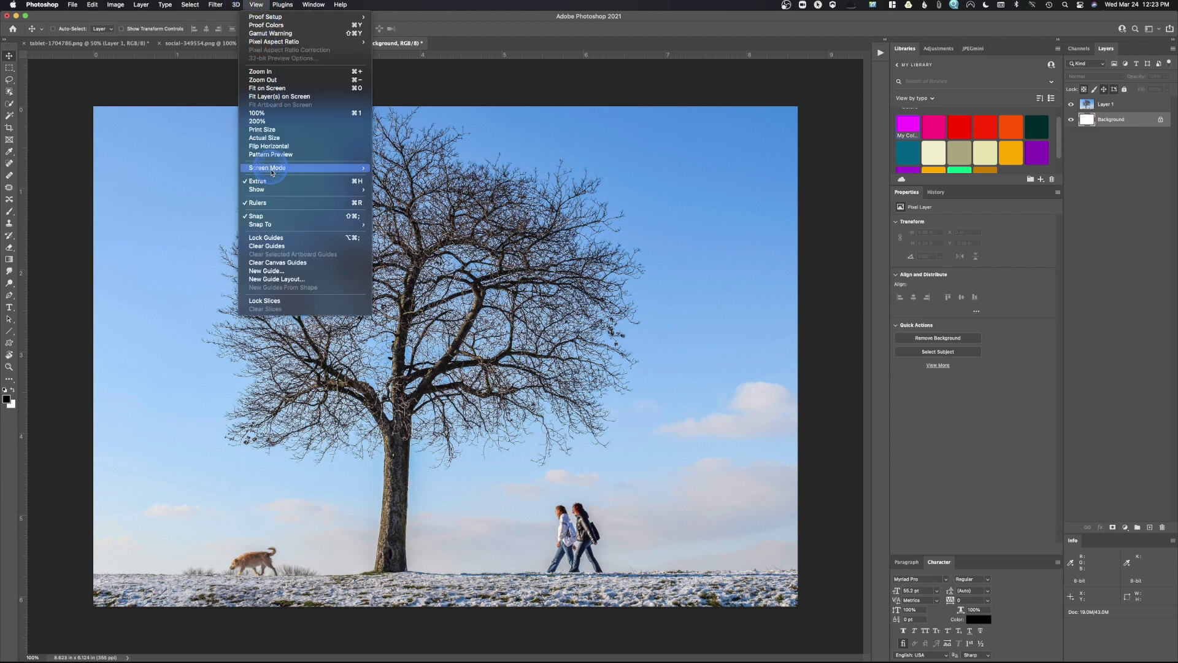
left_click(285, 270)
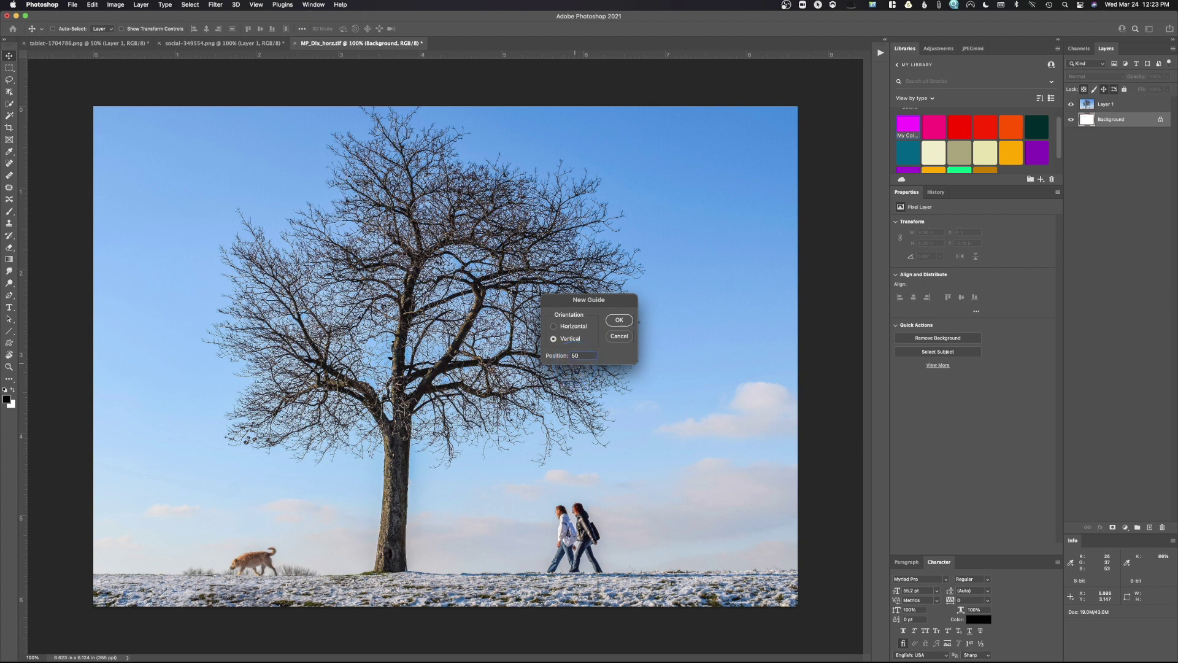
left_click(618, 319)
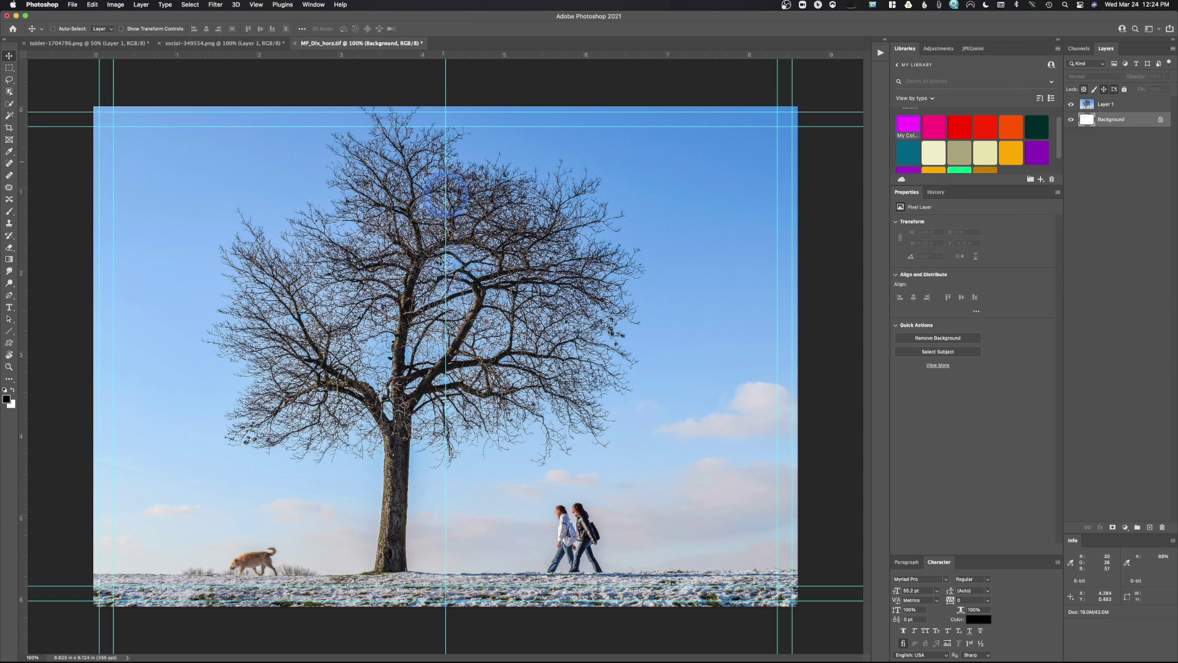
Switch to social-349554.png and place a horizontal guide just below the word "photo".
left_click(253, 45)
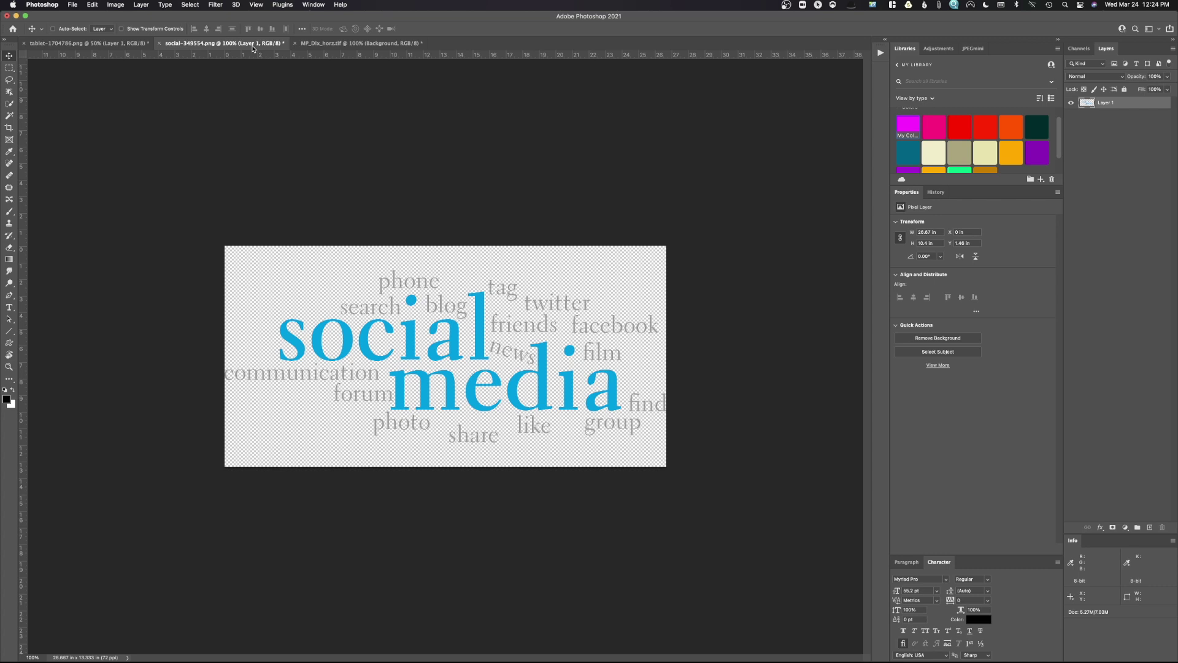
left_click_drag(421, 53, 468, 429)
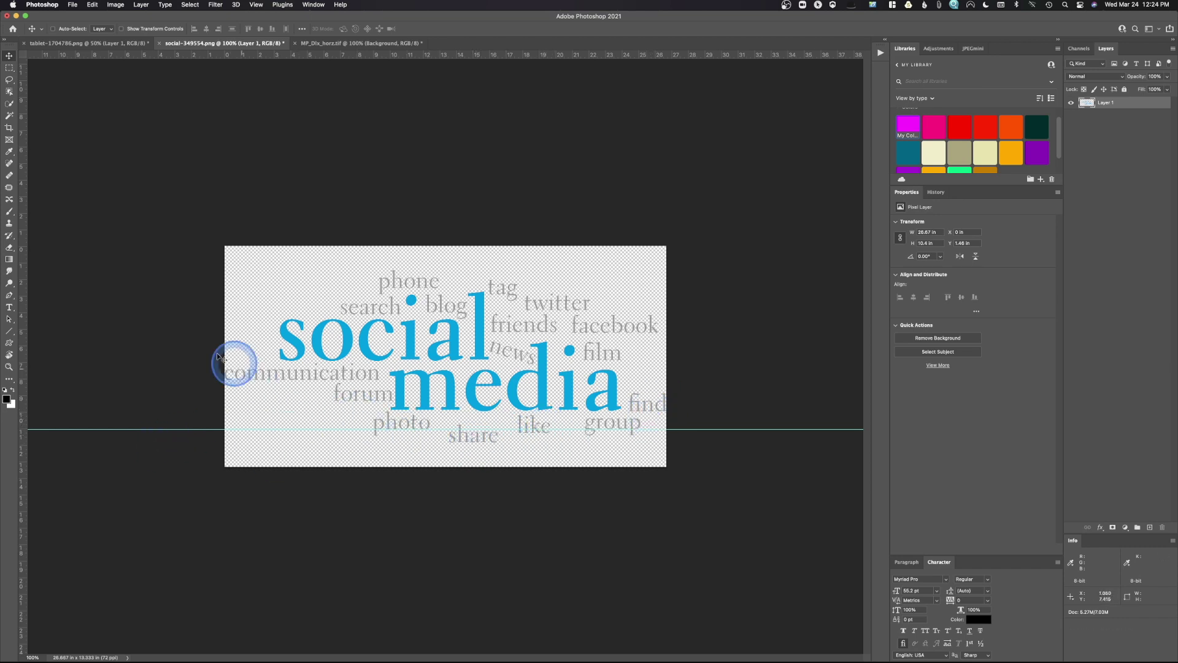
Add a "Lorem Ipsum" text layer and move it down so its baseline sits on the horizontal guide.
left_click(9, 308)
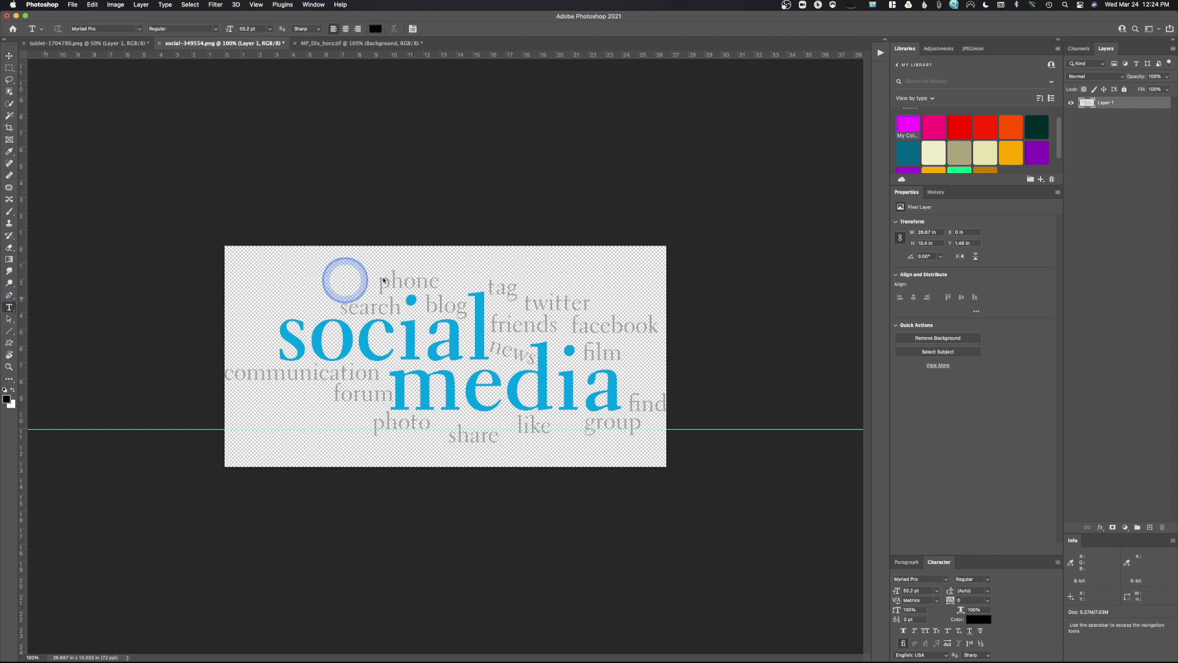
left_click(480, 272)
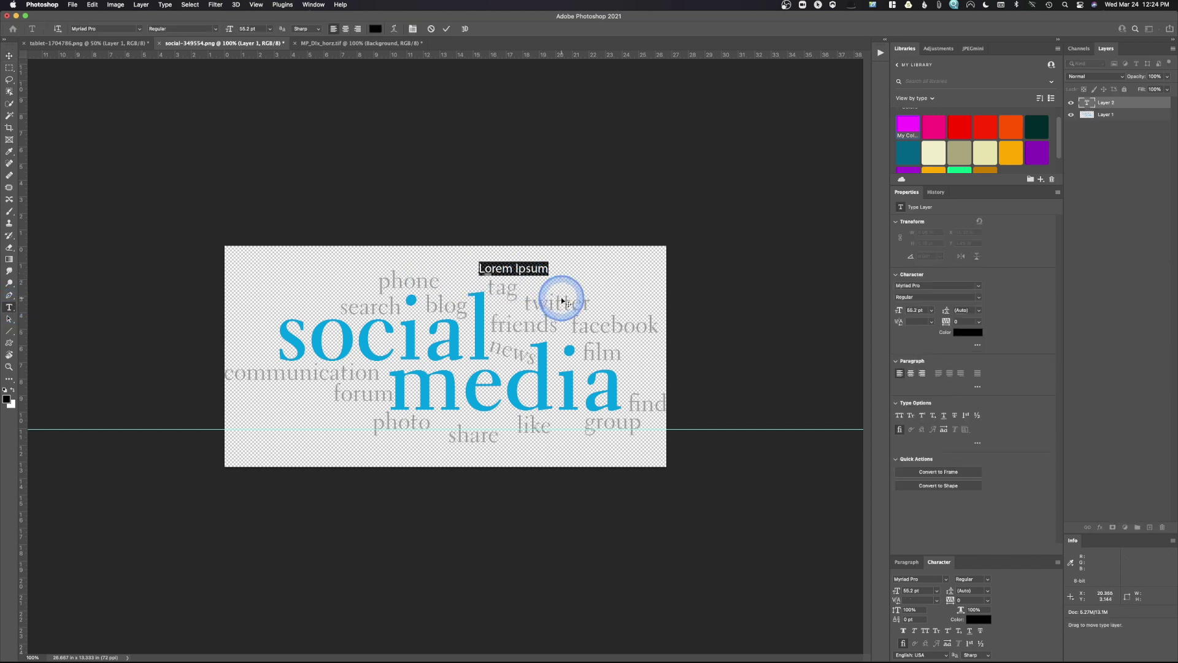
left_click(9, 56)
left_click_drag(515, 276, 490, 418)
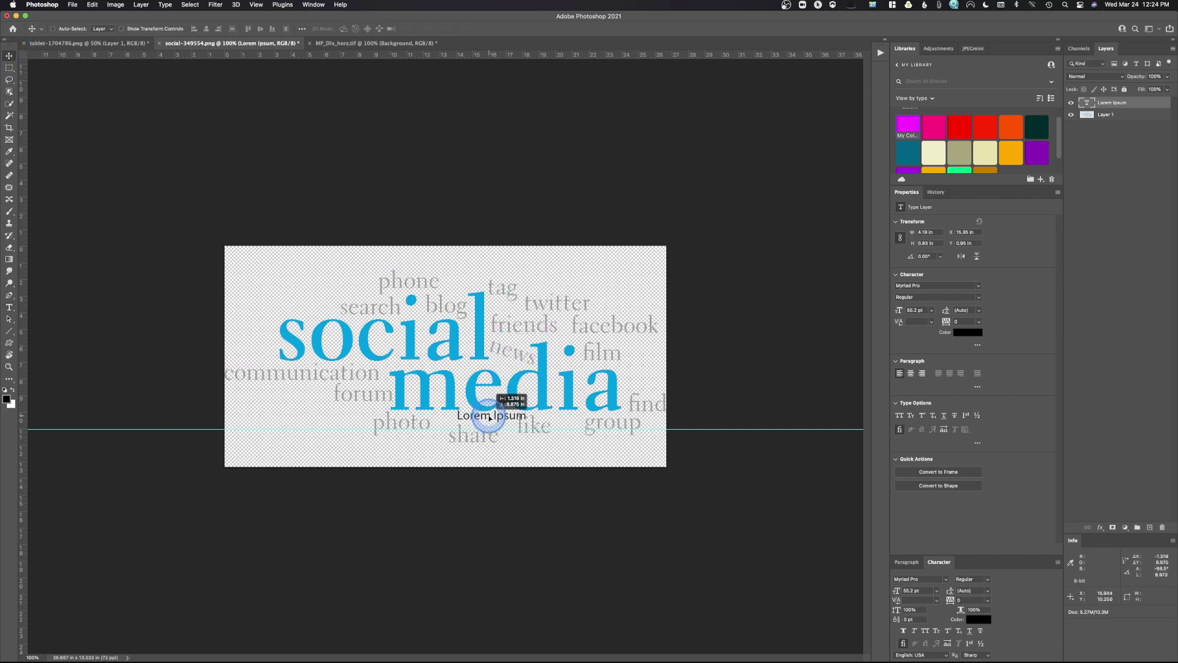
left_click_drag(489, 417, 492, 422)
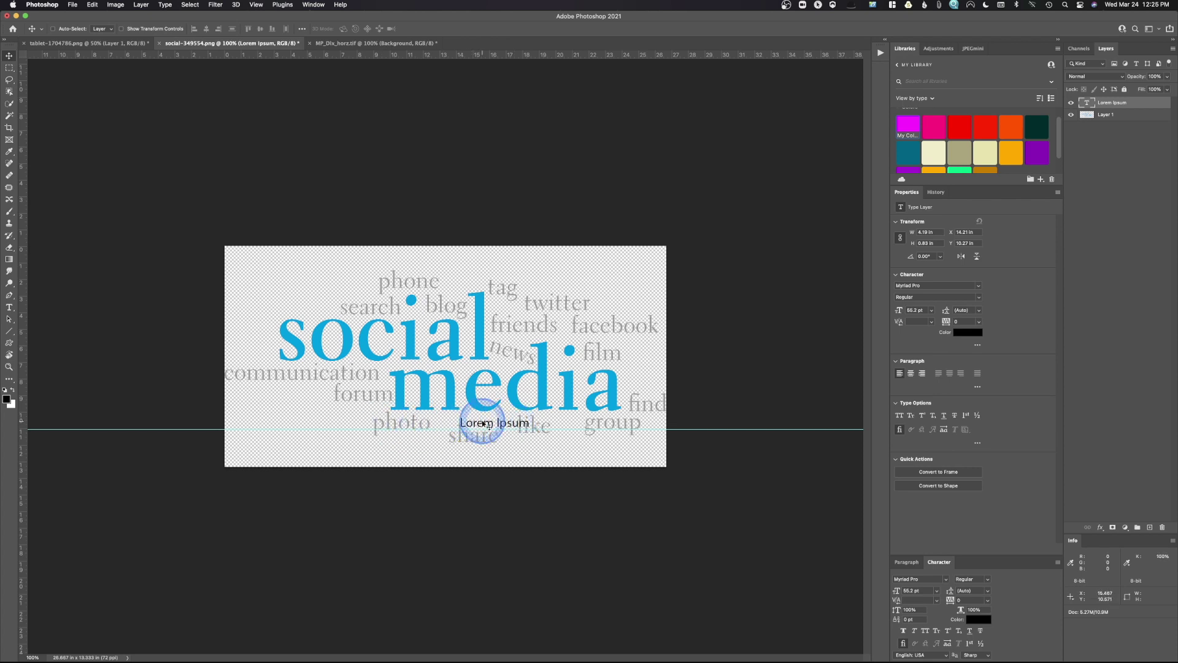
Nudge the "Lorem Ipsum" text slightly sideways along the horizontal guide.
left_click_drag(484, 422, 486, 423)
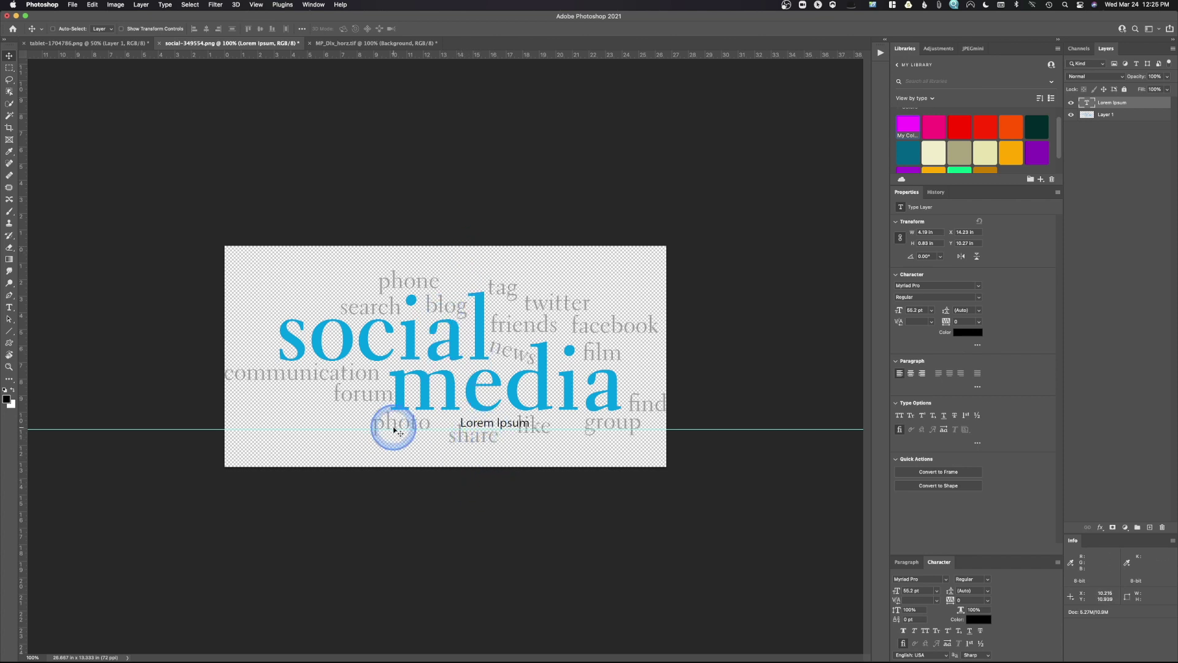
In tablet-1704786.png, add a new layer and place a vertical guide along the left edge of the narrow grey bars.
left_click(86, 43)
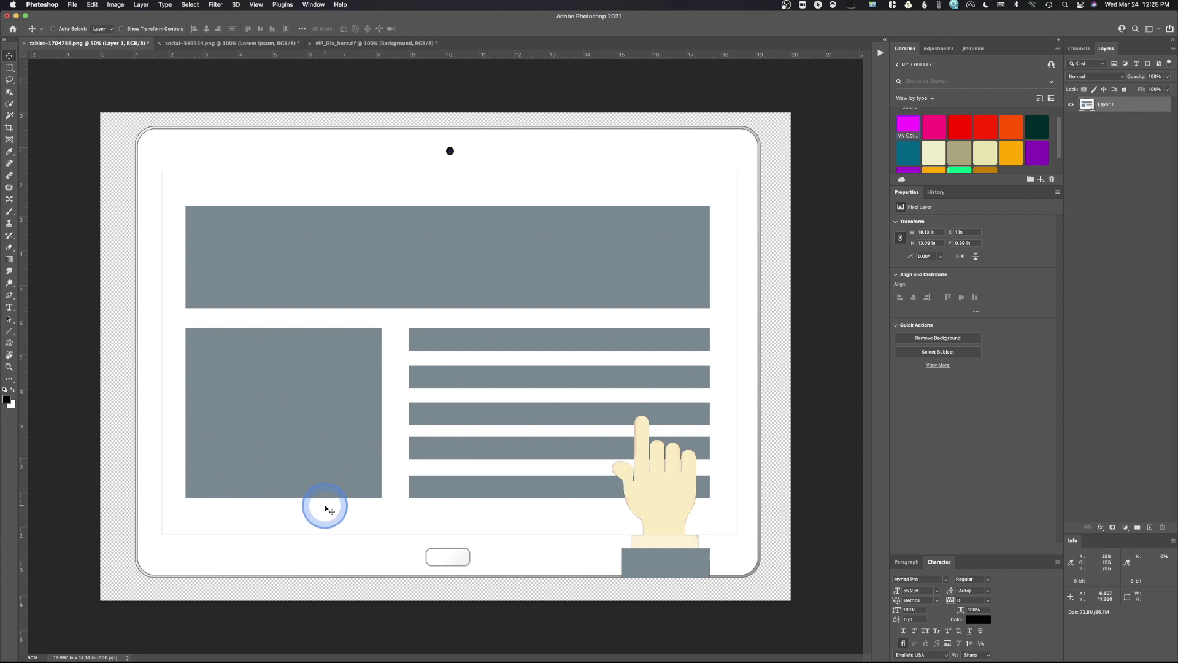
left_click(1151, 528)
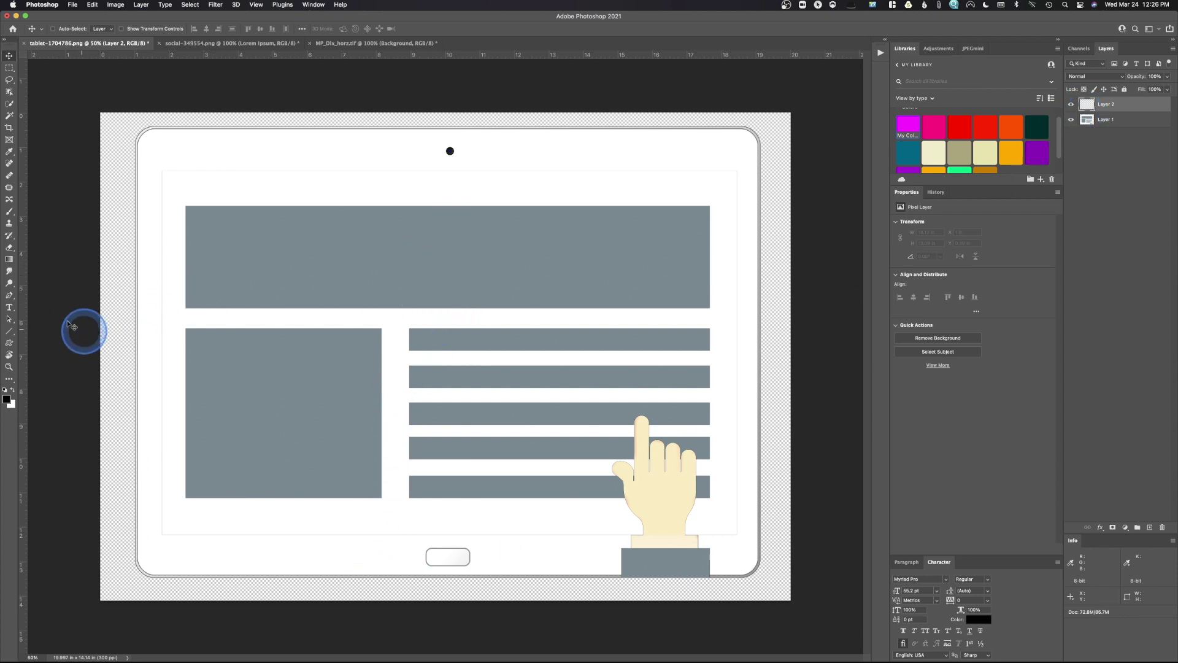
left_click_drag(24, 332, 408, 361)
Place horizontal guides along the bottom edges of the first and second narrow grey bars.
key("super+equal")
key("super+equal")
key("super+equal")
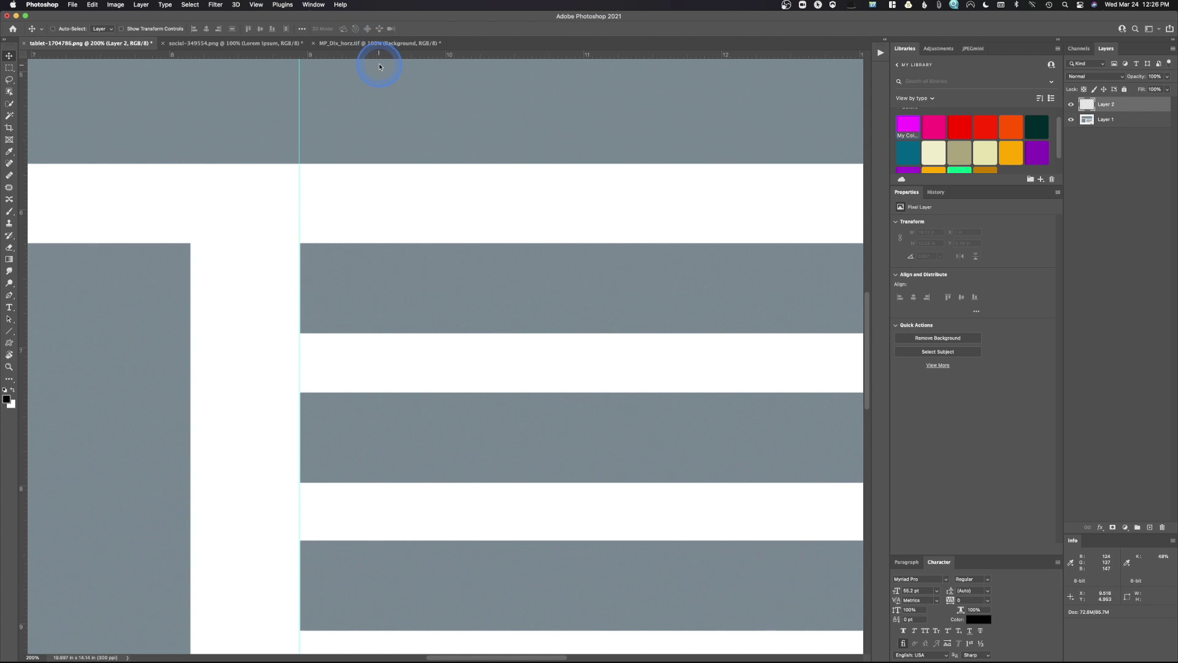
left_click_drag(377, 59, 385, 332)
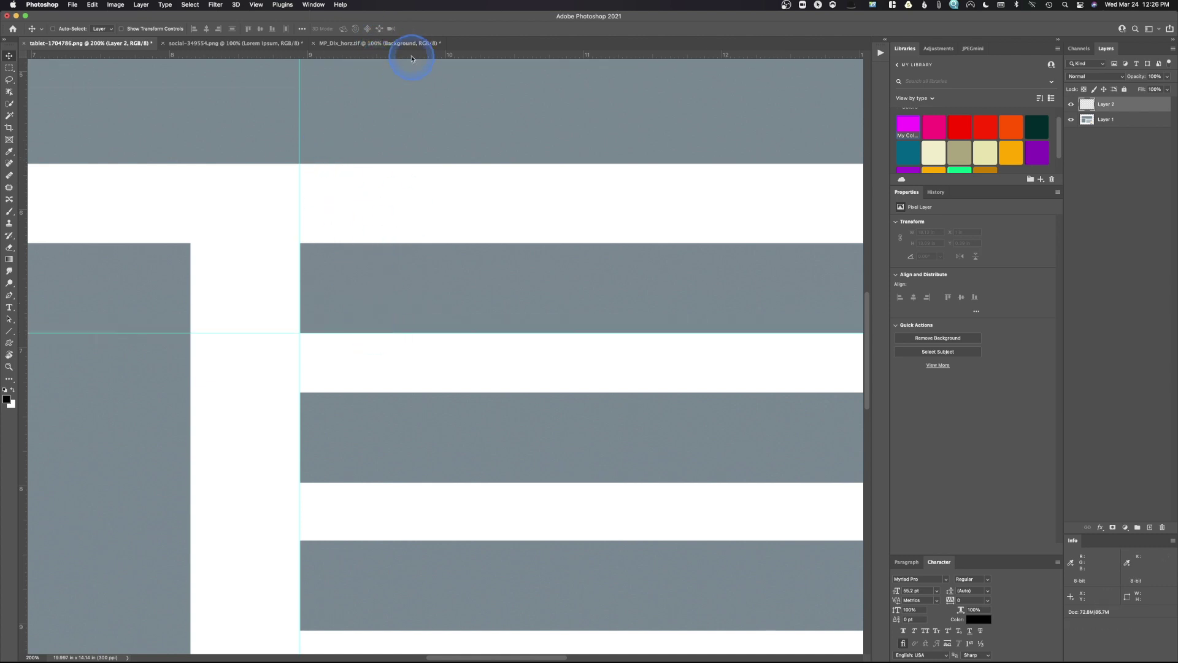
left_click_drag(410, 54, 421, 483)
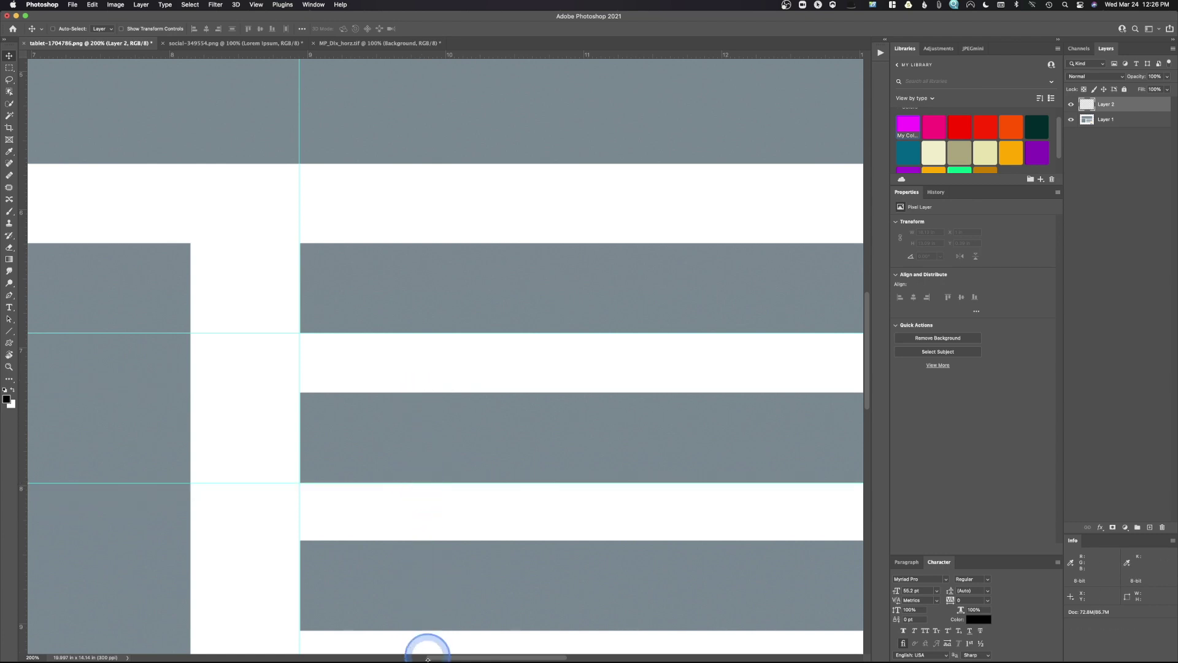
Add a "Lorem Ipsum" text layer at the intersection of the vertical and upper horizontal guides, and check it with Layer 1 temporarily hidden.
key("super+minus")
key("super+minus")
key("super+minus")
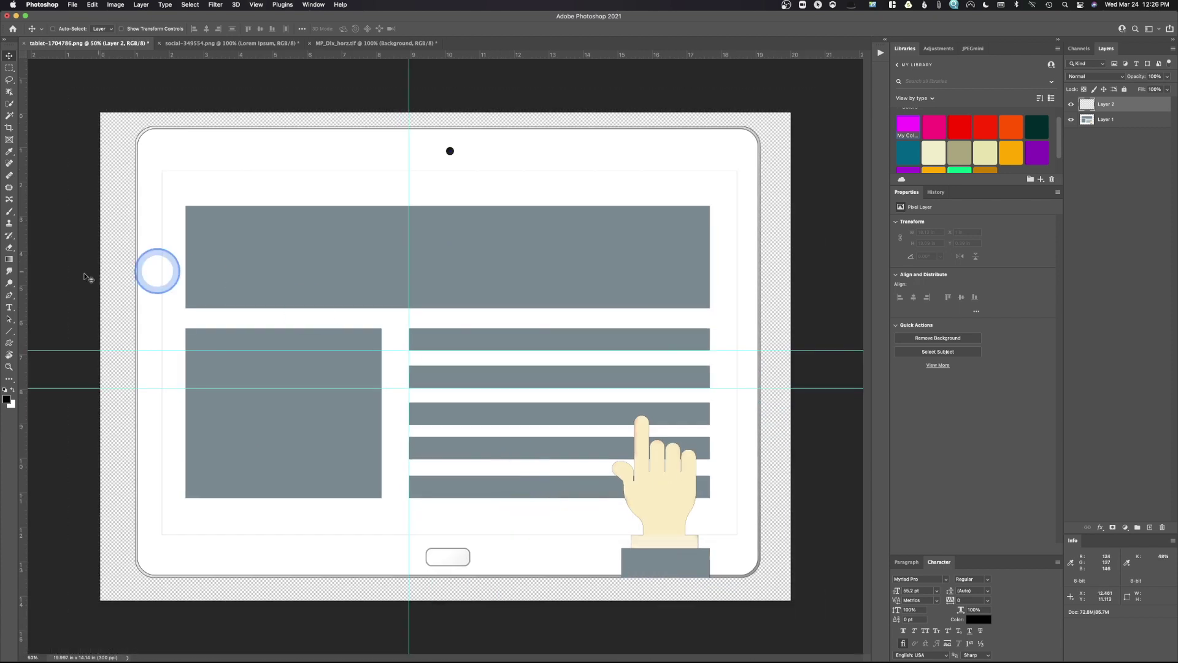
left_click(8, 307)
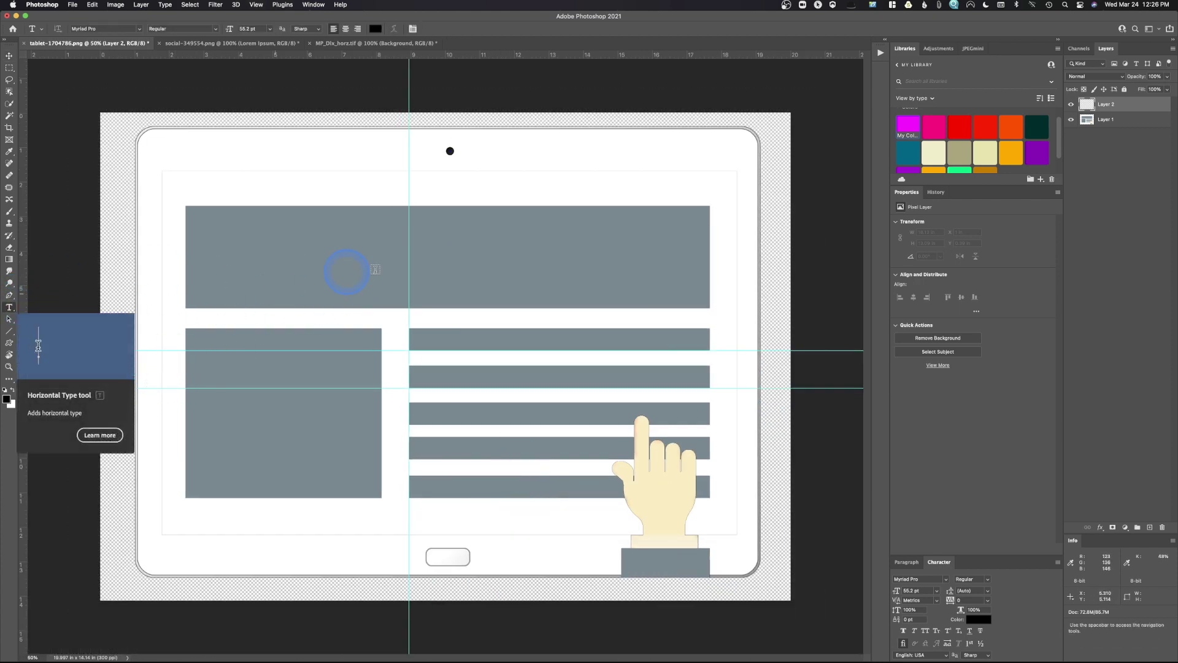
left_click(501, 318)
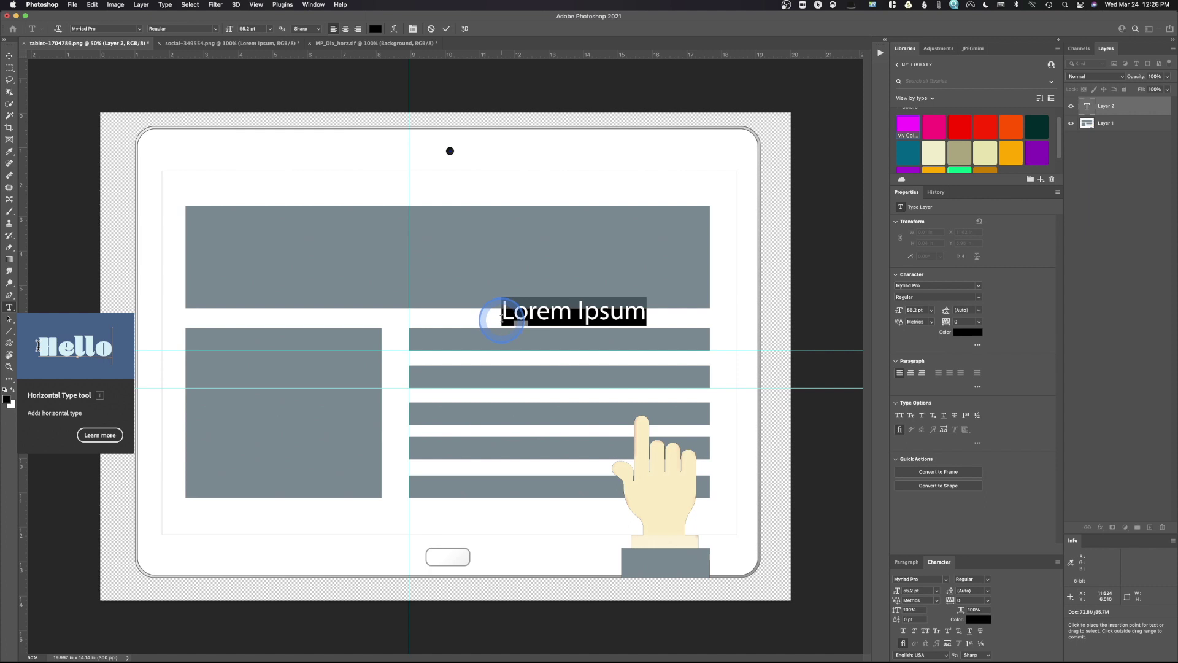
left_click(9, 55)
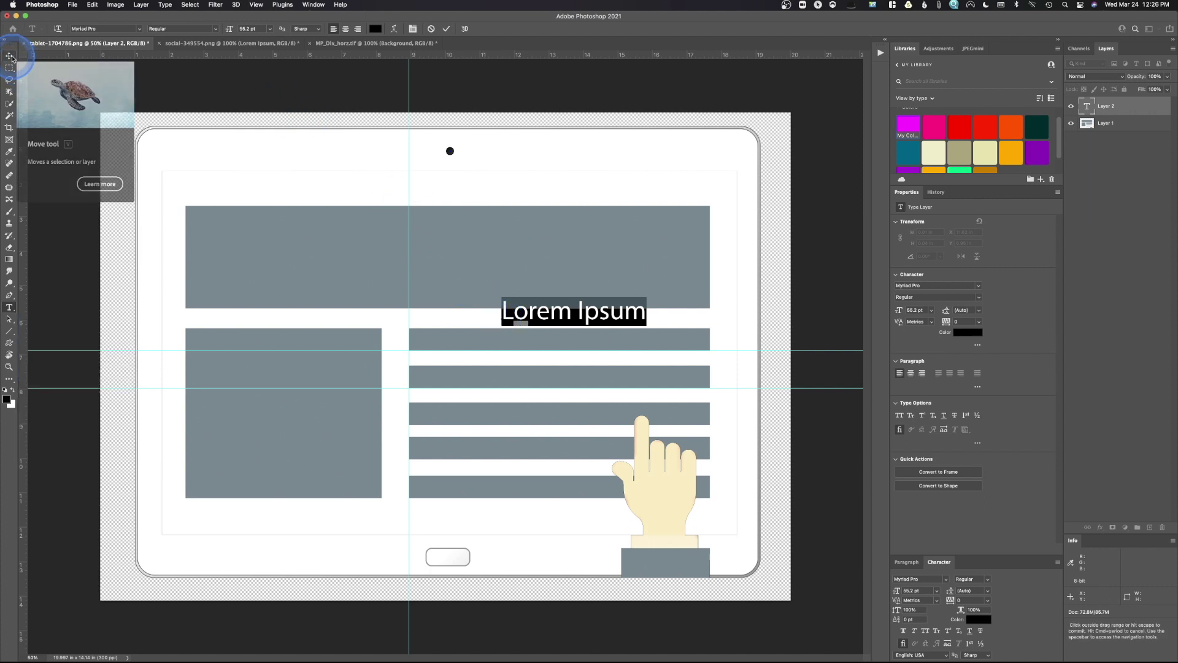
left_click_drag(542, 317, 447, 348)
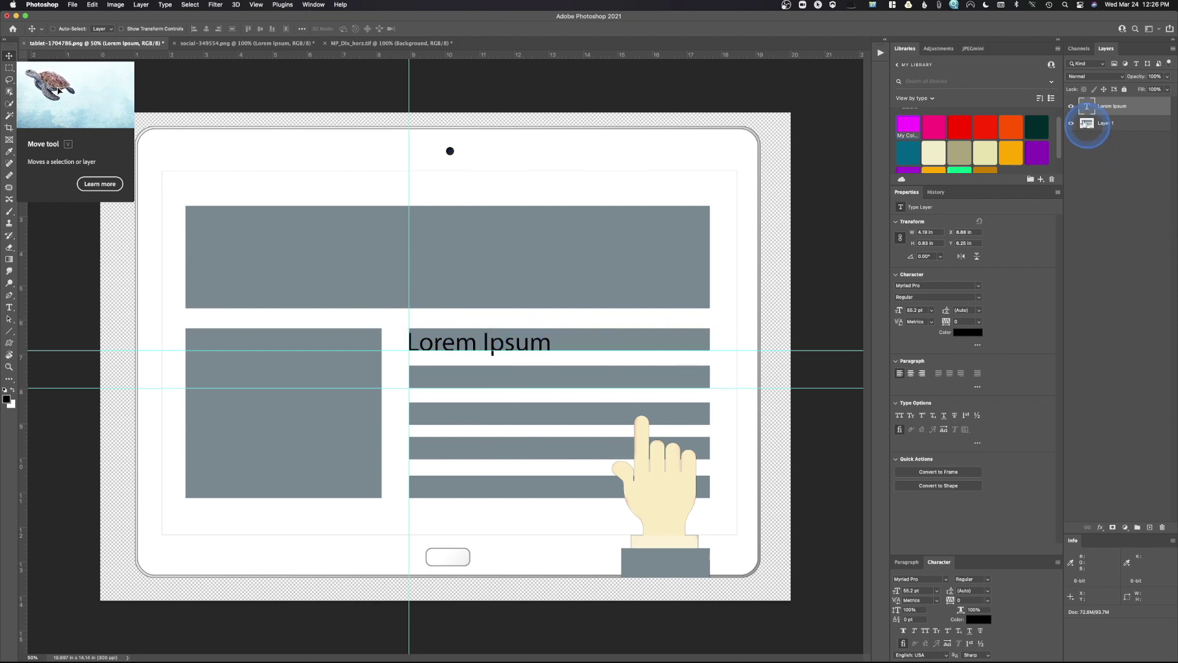
left_click(1071, 125)
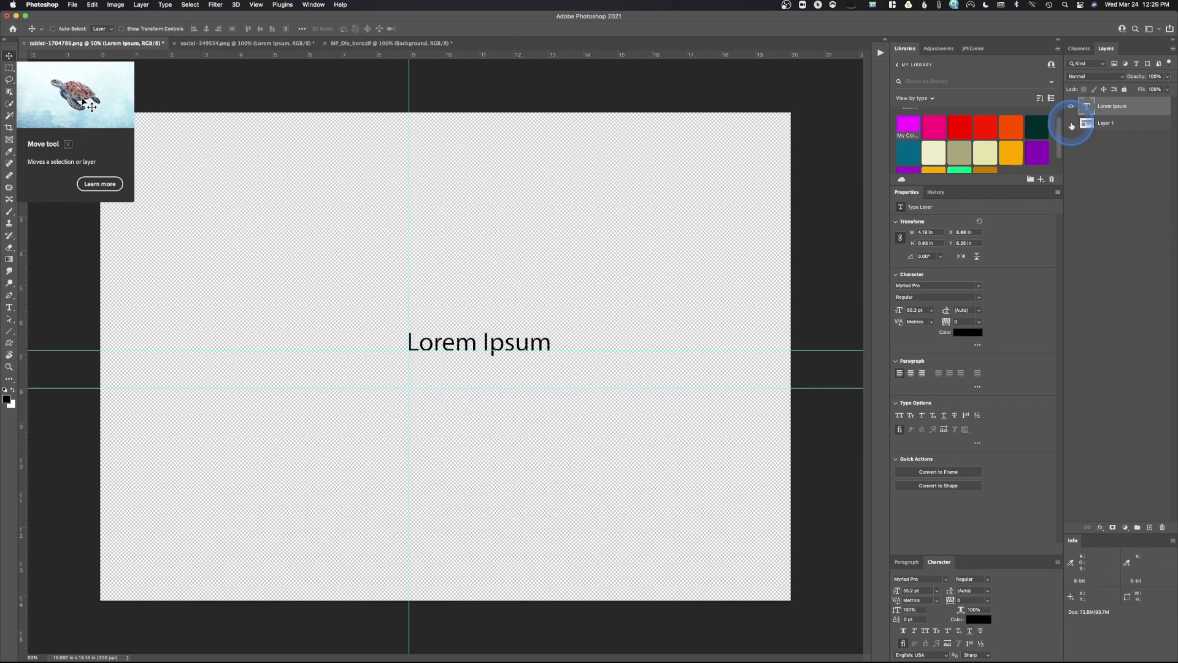
left_click(1072, 124)
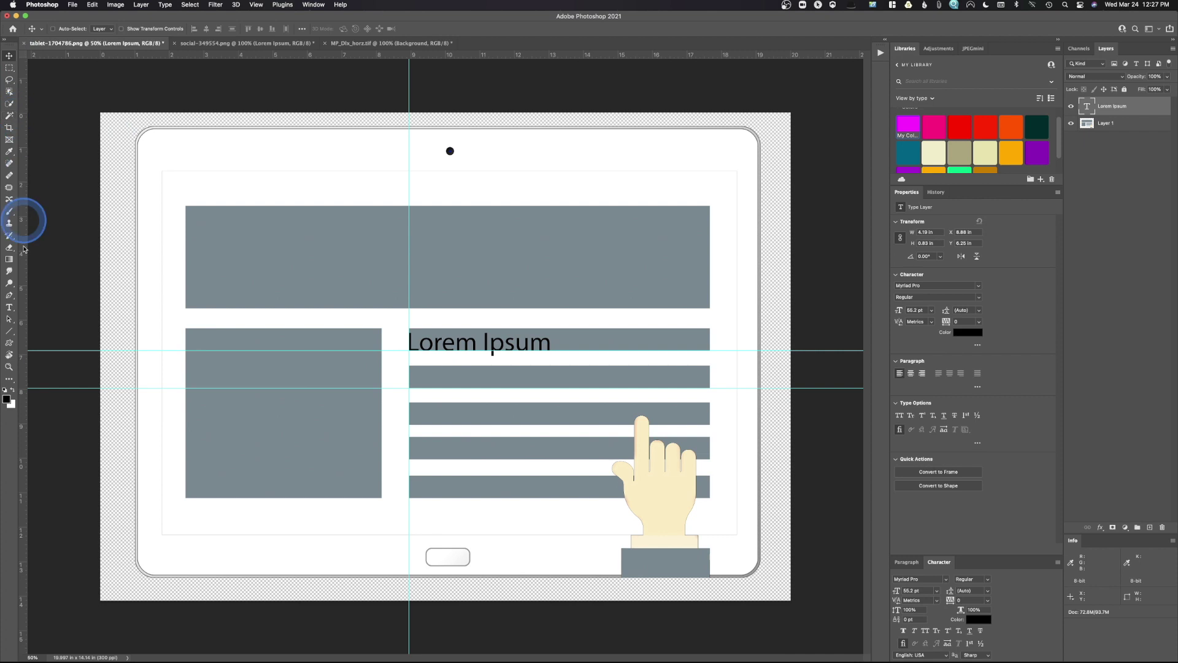
Add a "Hidden type" text layer at the intersection of the vertical and lower horizontal guides, and check it with Layer 1 temporarily hidden.
left_click(9, 307)
left_click(485, 286)
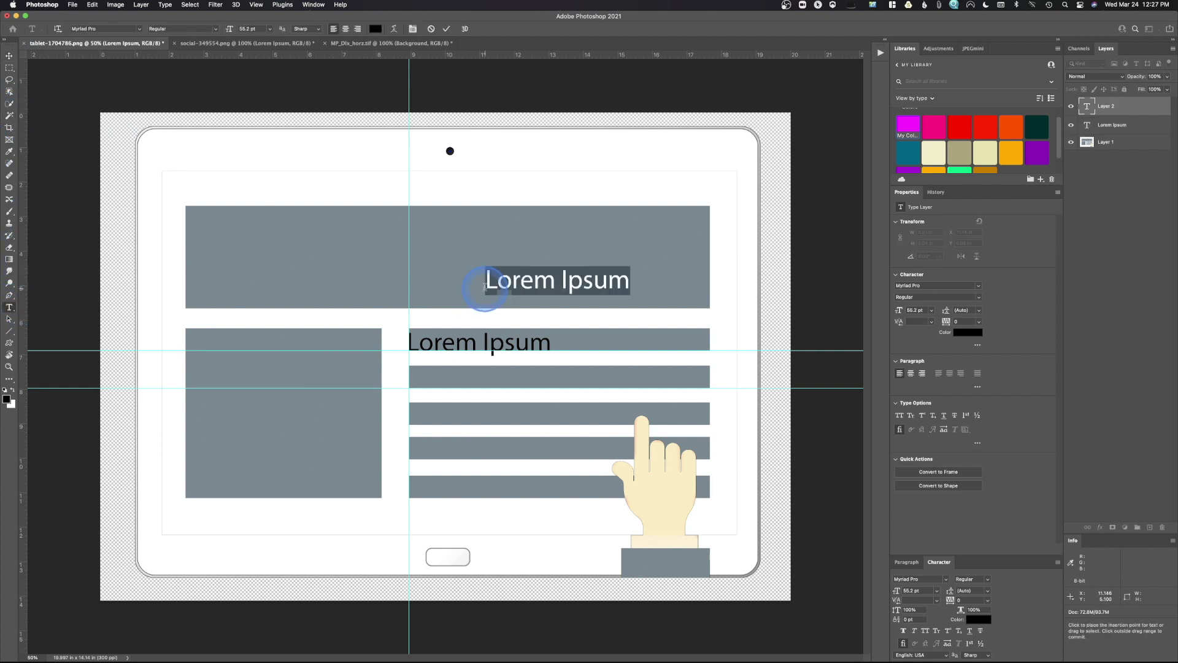
type("Hidden type")
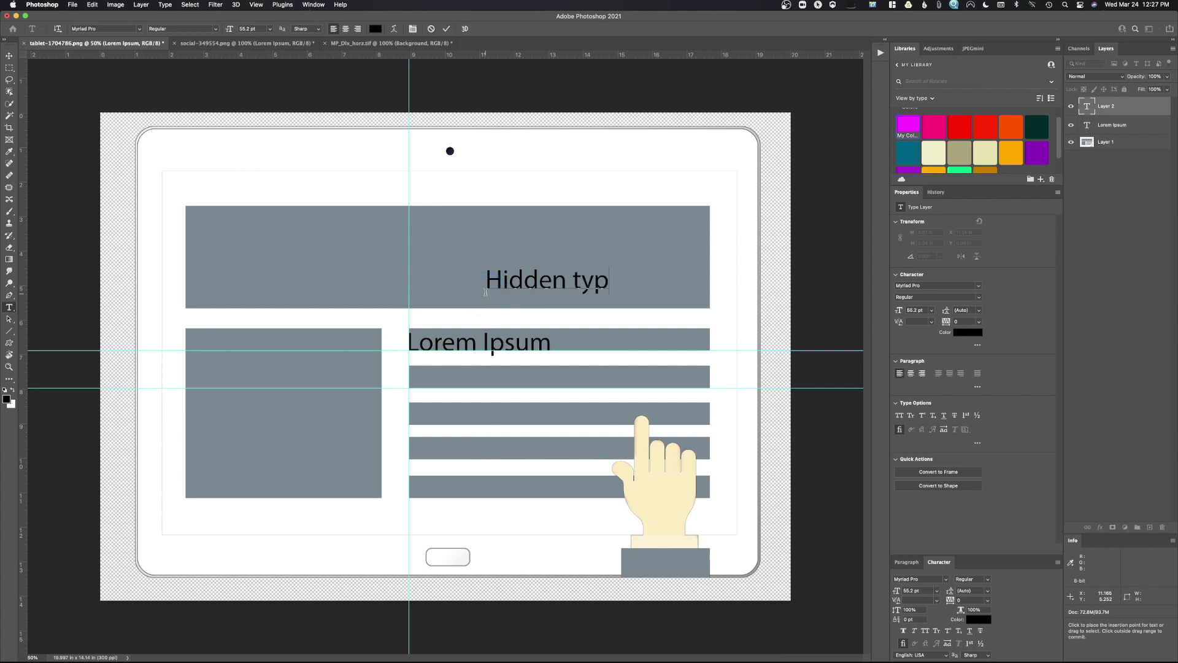
left_click(9, 57)
left_click_drag(505, 273, 473, 381)
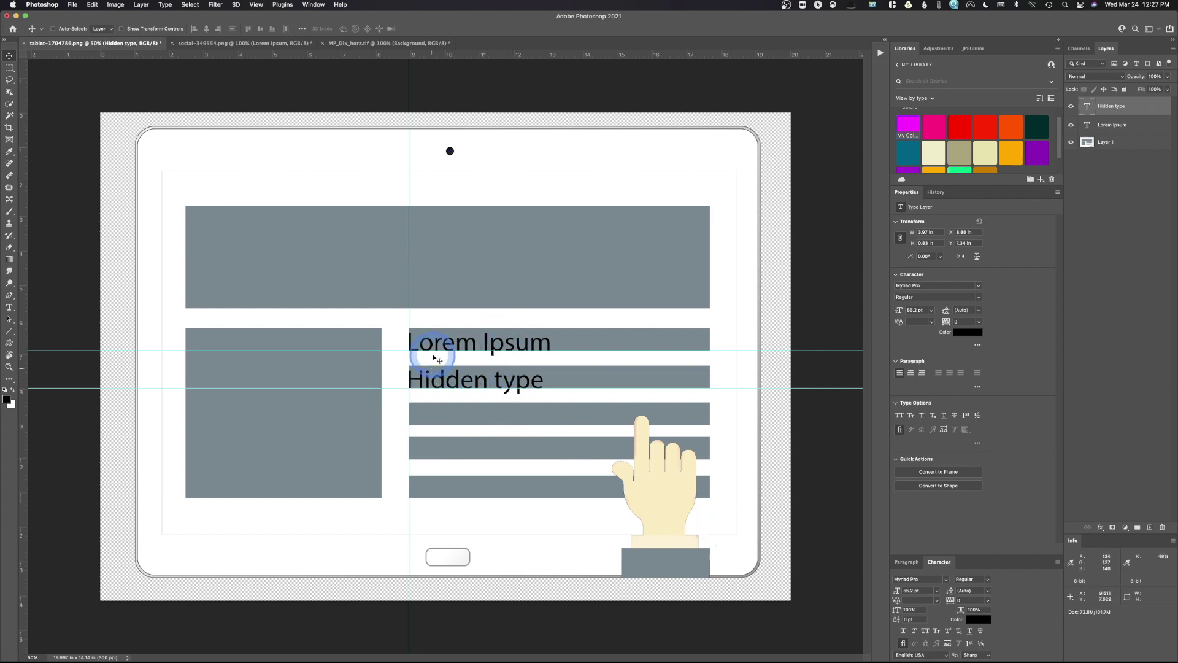
left_click(1071, 142)
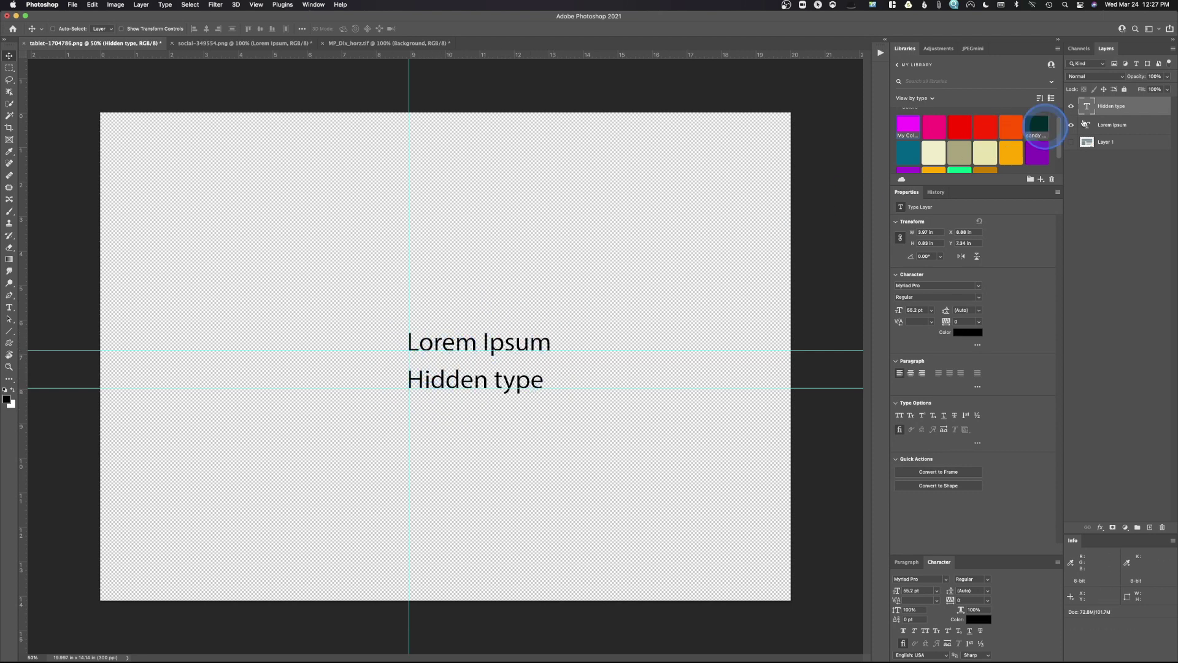
left_click_drag(1072, 109, 1071, 142)
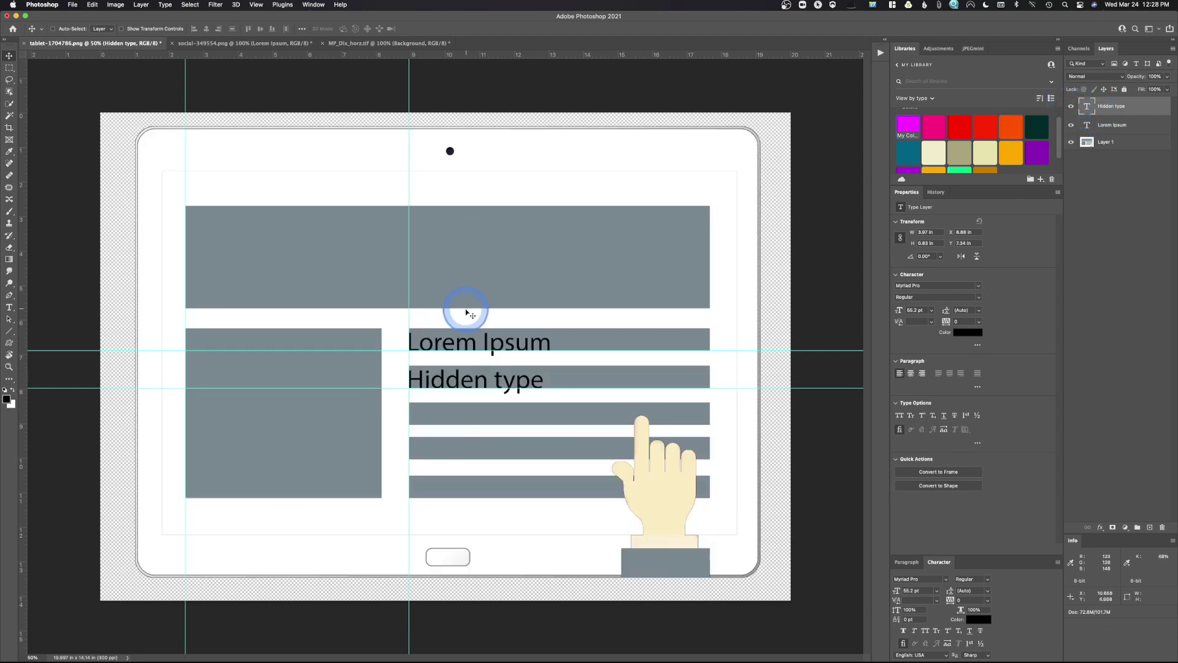